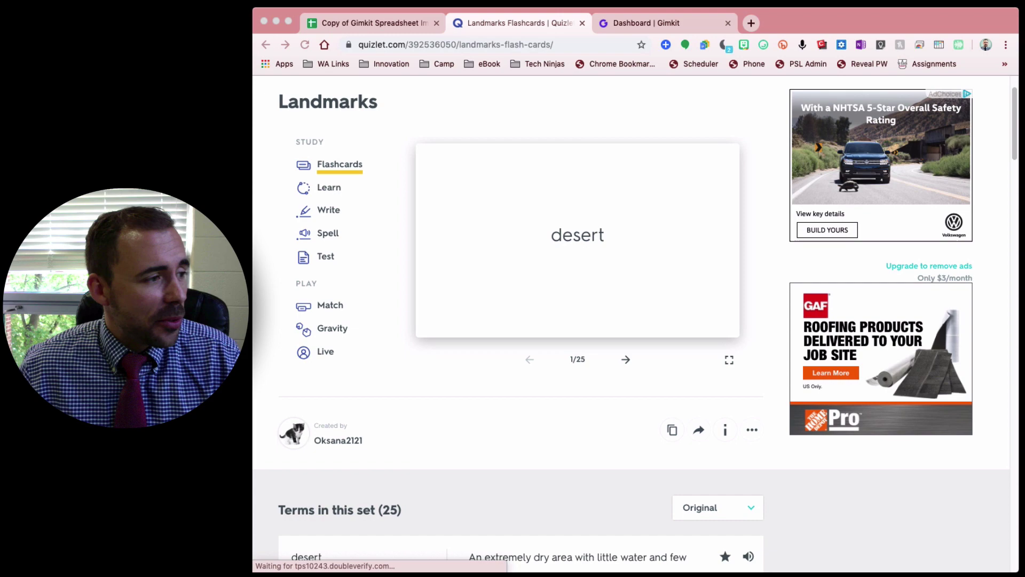
# - Skim the template's Instructions sheet, then glance at the Quizlet set and the Gimkit Kits dashboard
pyautogui.click(395, 24)
pyautogui.scroll(-15, 568, 248)
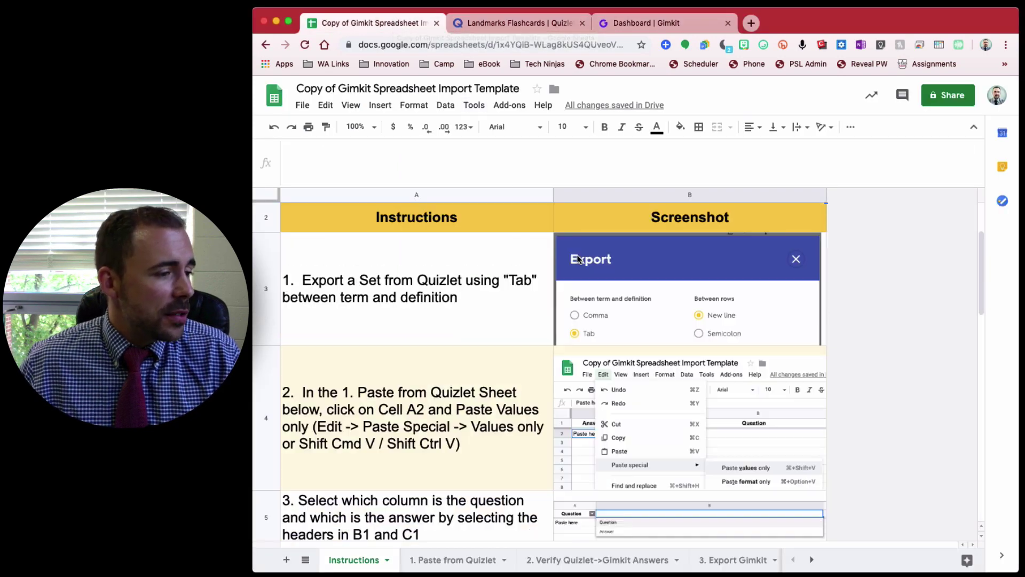
pyautogui.scroll(6, 577, 255)
pyautogui.scroll(8, 578, 255)
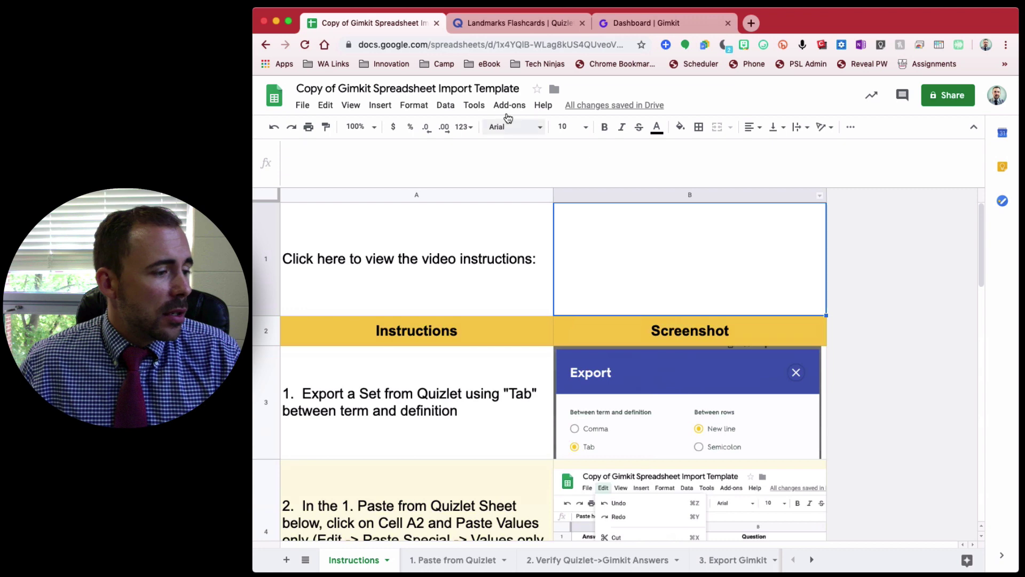
pyautogui.click(494, 23)
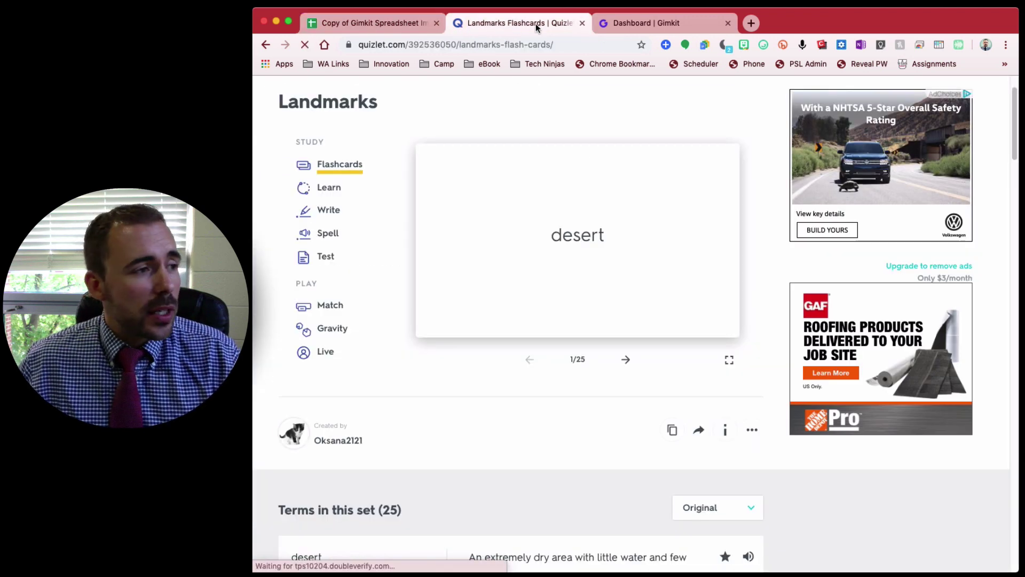
pyautogui.click(638, 24)
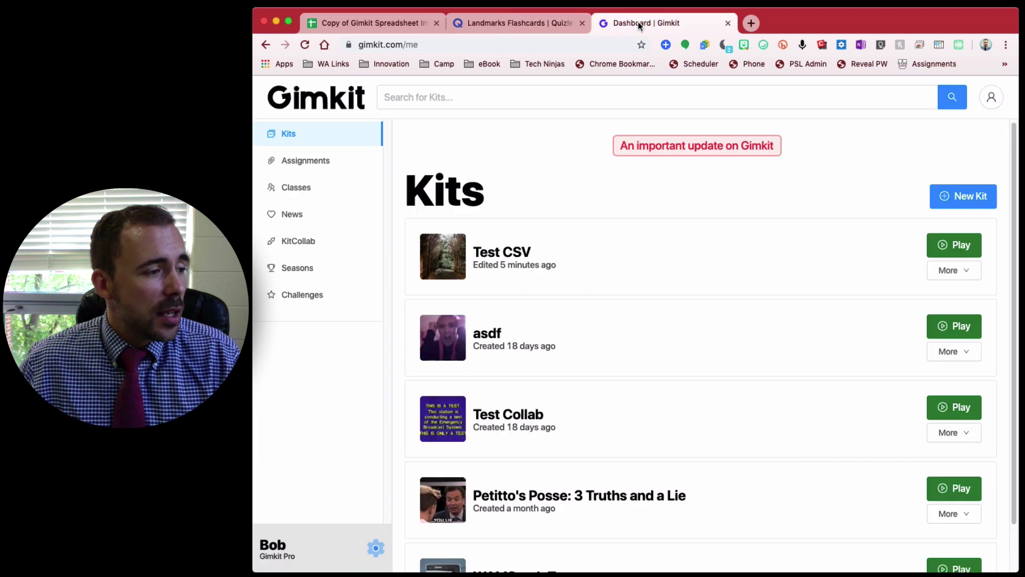
# - Export the Quizlet Landmarks set with tabs between term and definition, and copy all the exported text
pyautogui.click(493, 23)
pyautogui.scroll(-3, 442, 258)
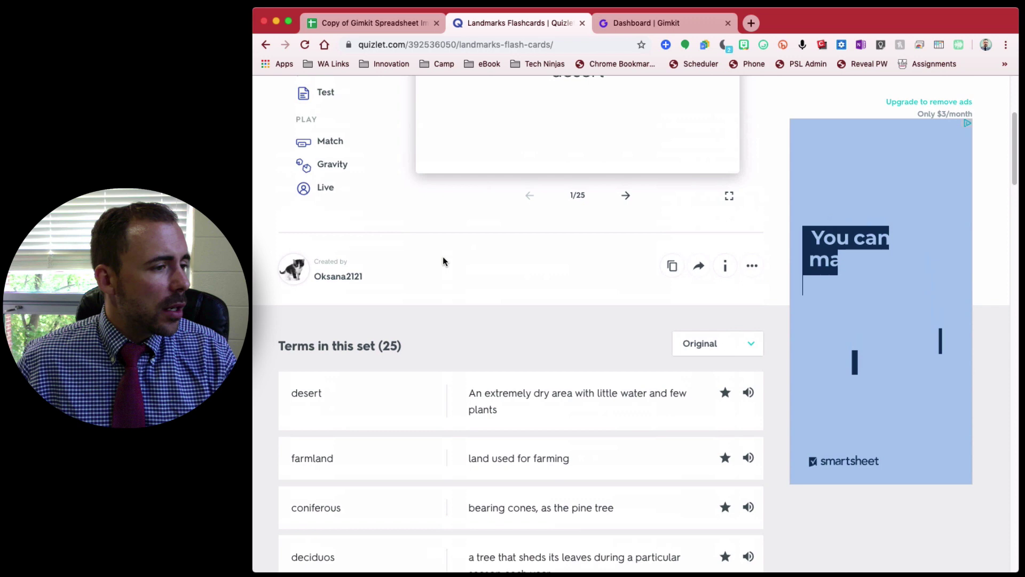
pyautogui.scroll(2, 473, 270)
pyautogui.click(753, 387)
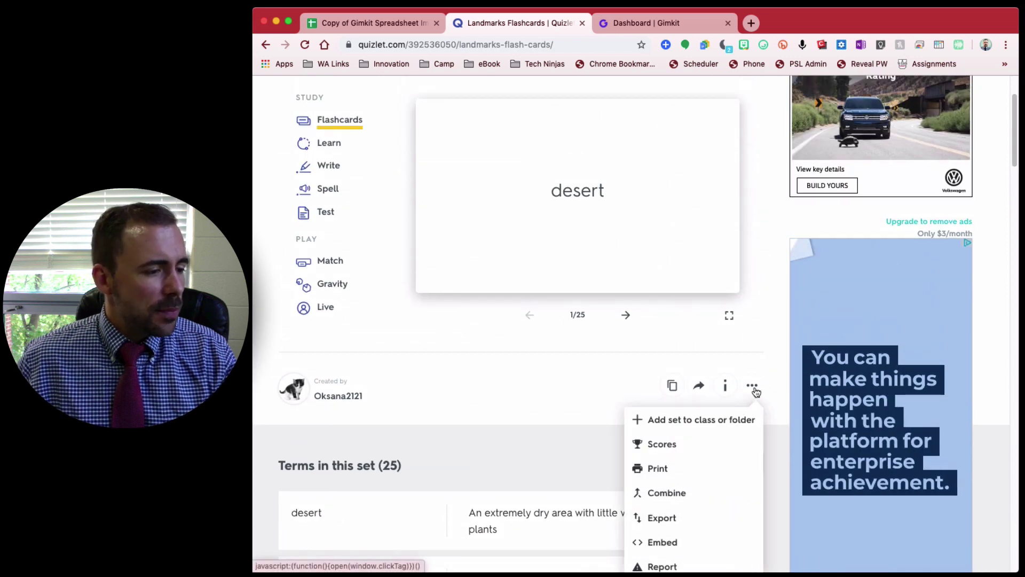
pyautogui.click(655, 518)
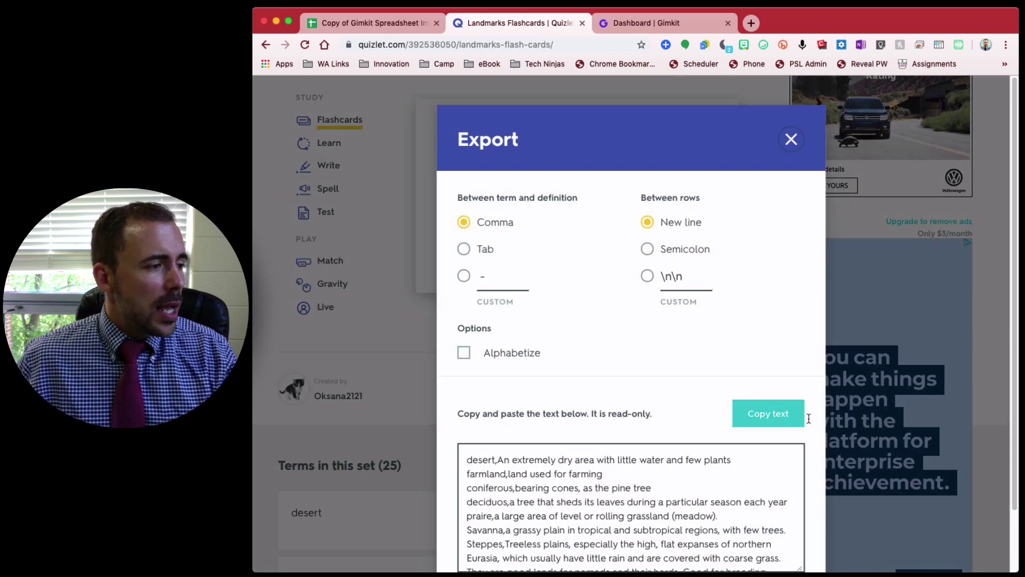
pyautogui.click(464, 250)
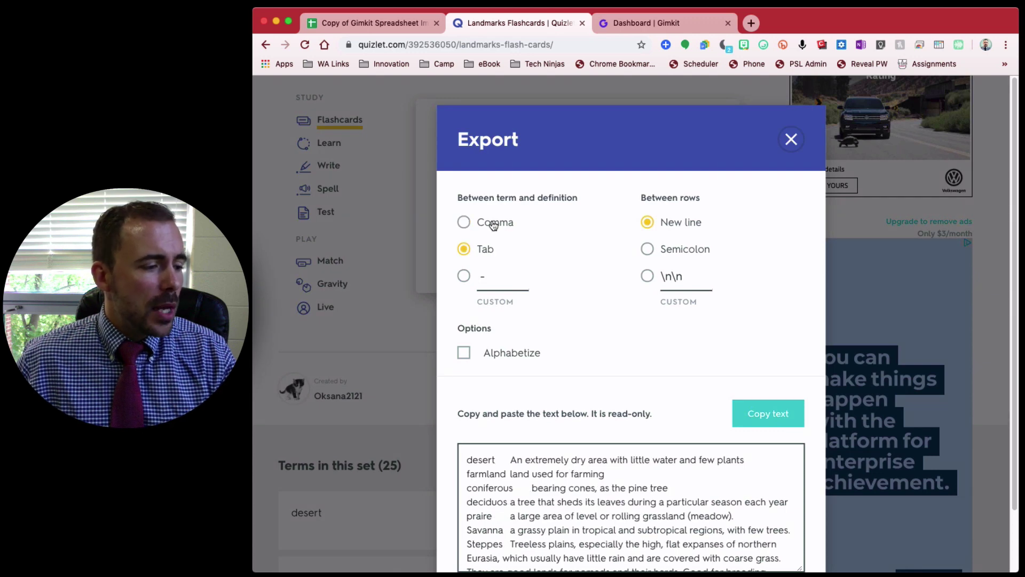
pyautogui.press('super+a')
pyautogui.press('super+c')
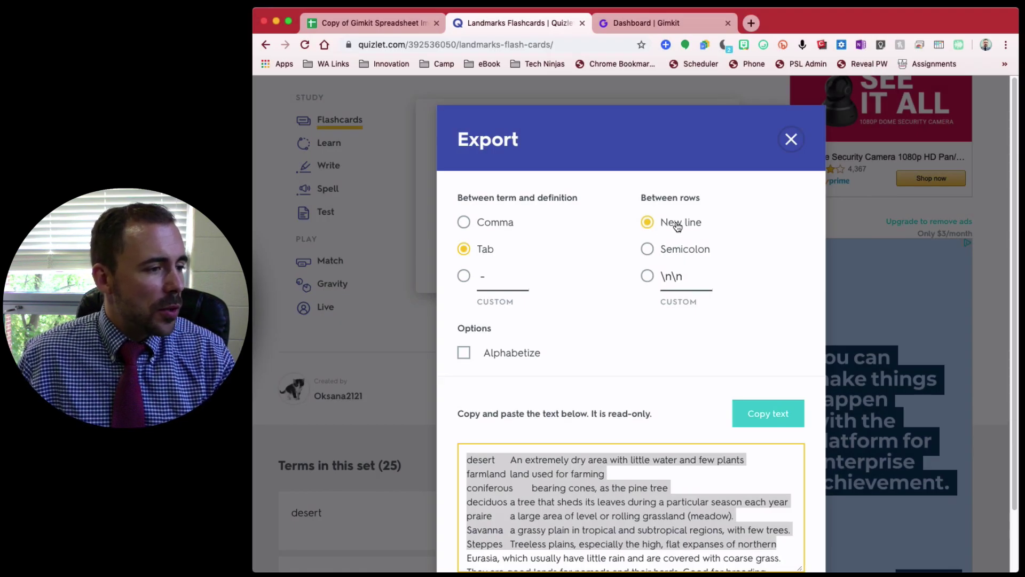
pyautogui.click(775, 415)
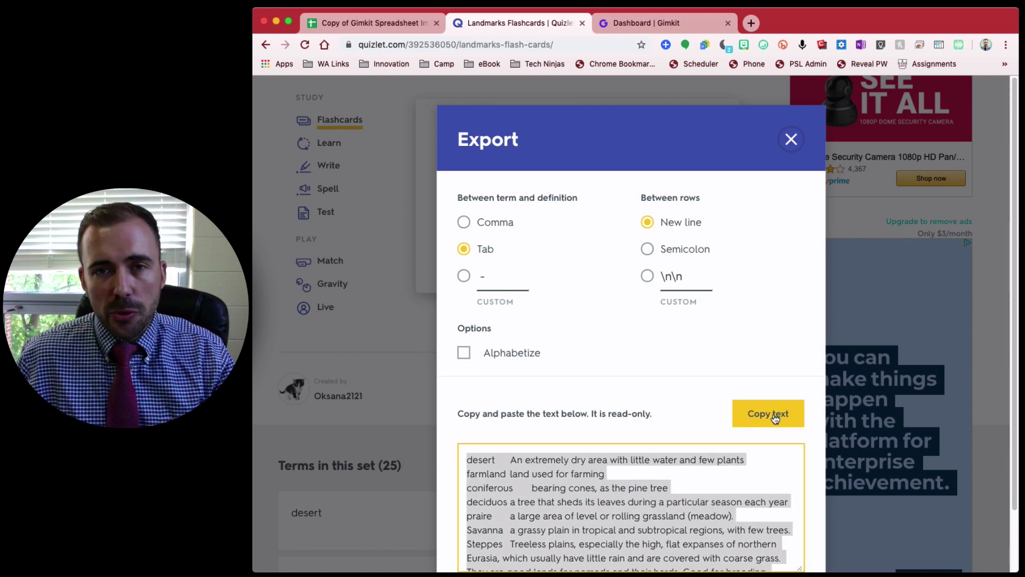
# - Select cell A2 on the '1. Paste from Quizlet' sheet and bring up Edit's Paste special options
pyautogui.click(352, 22)
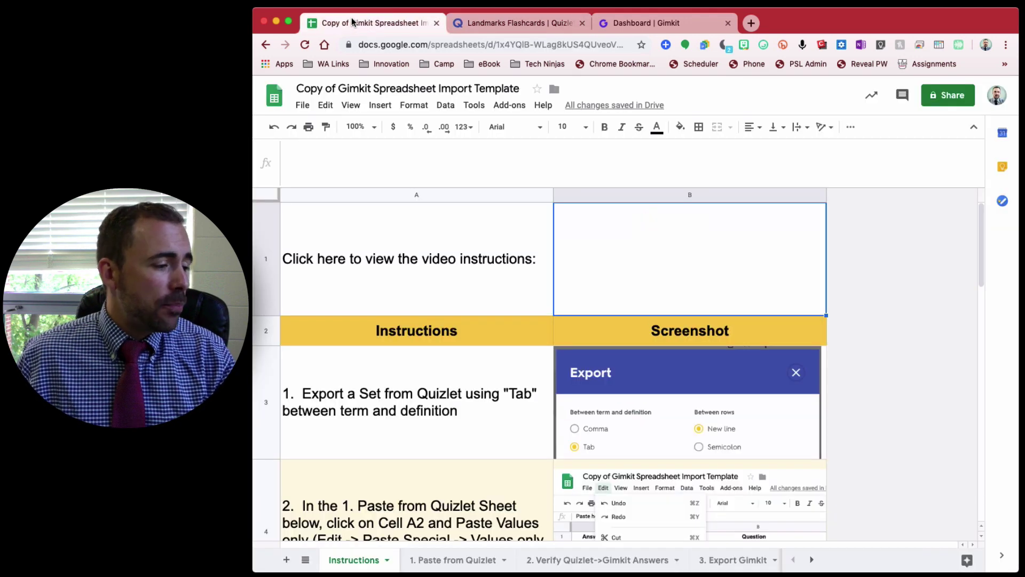
pyautogui.click(450, 559)
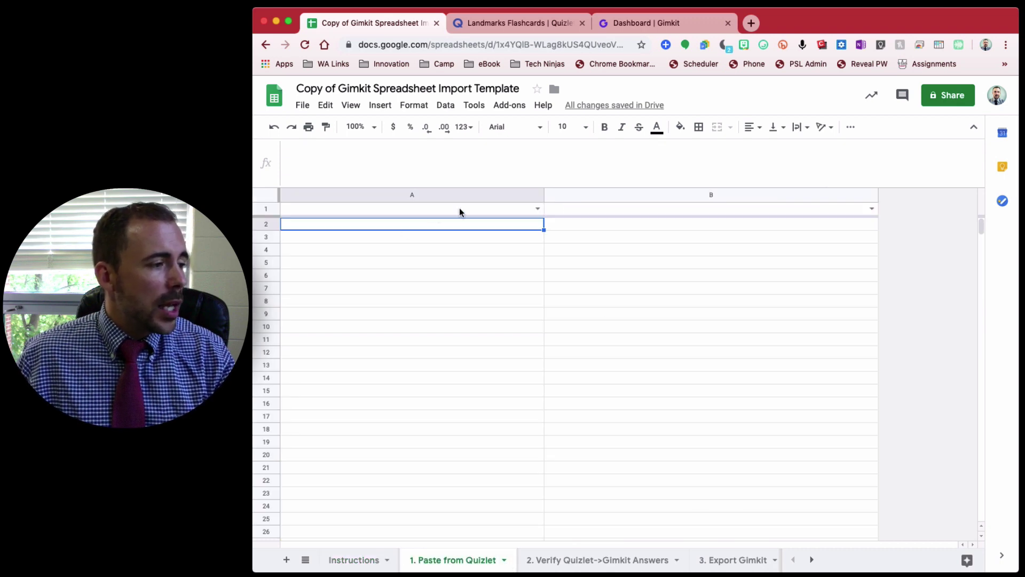
pyautogui.click(424, 226)
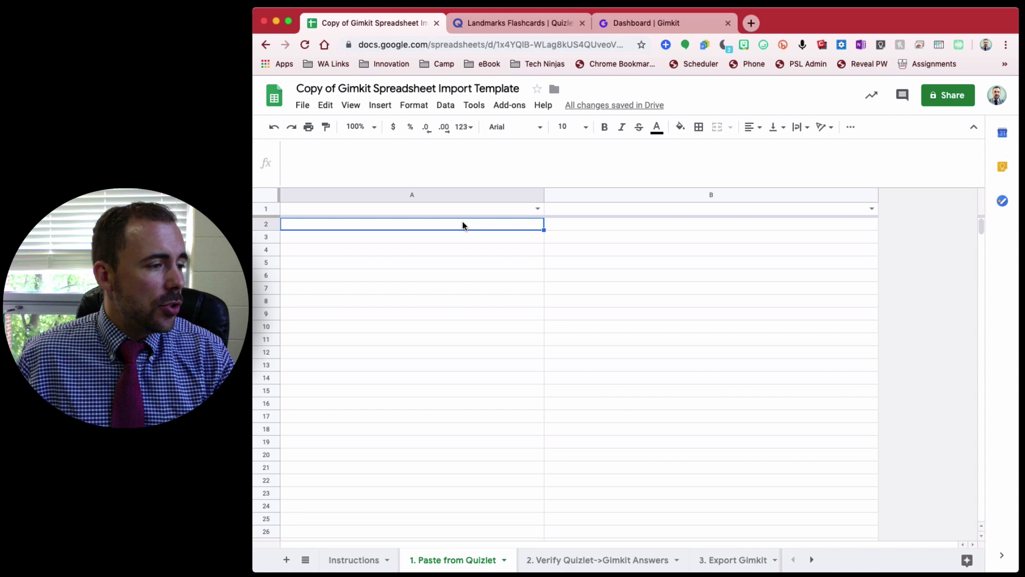
pyautogui.click(326, 106)
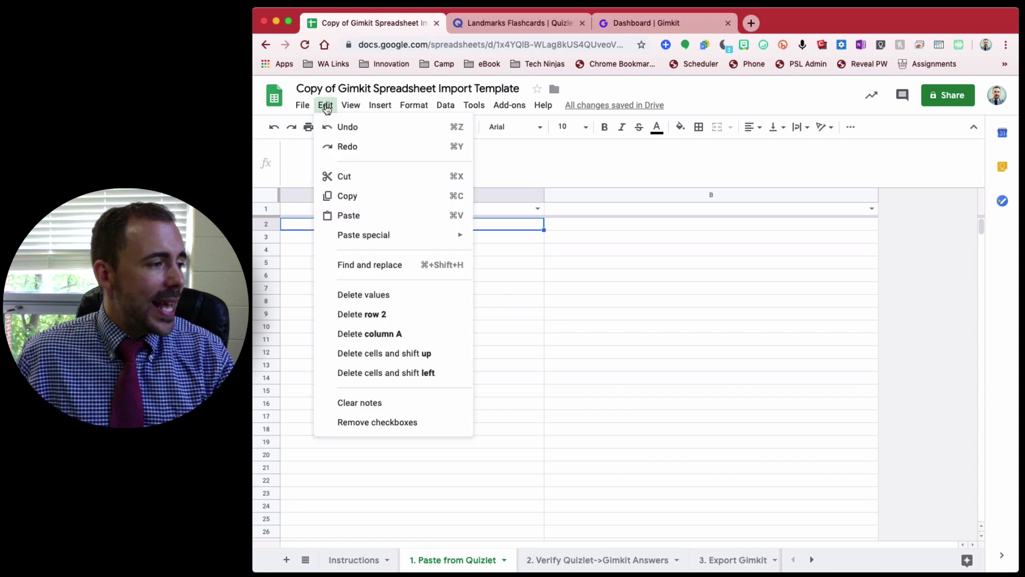
pyautogui.moveTo(392, 236)
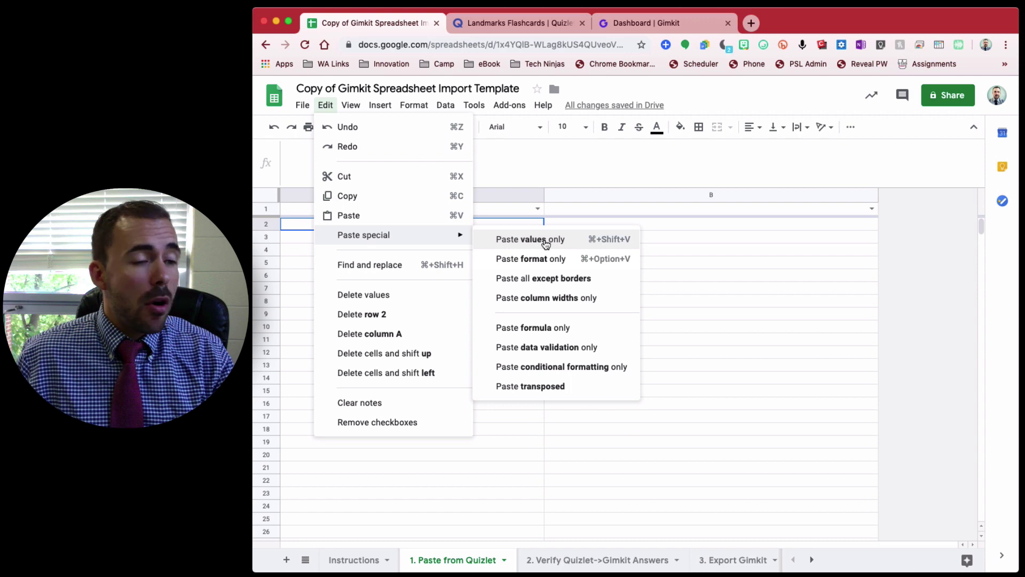
# - Paste the Quizlet text as values only at A2, and head column A 'Answer' and column B 'Question'
pyautogui.click(606, 245)
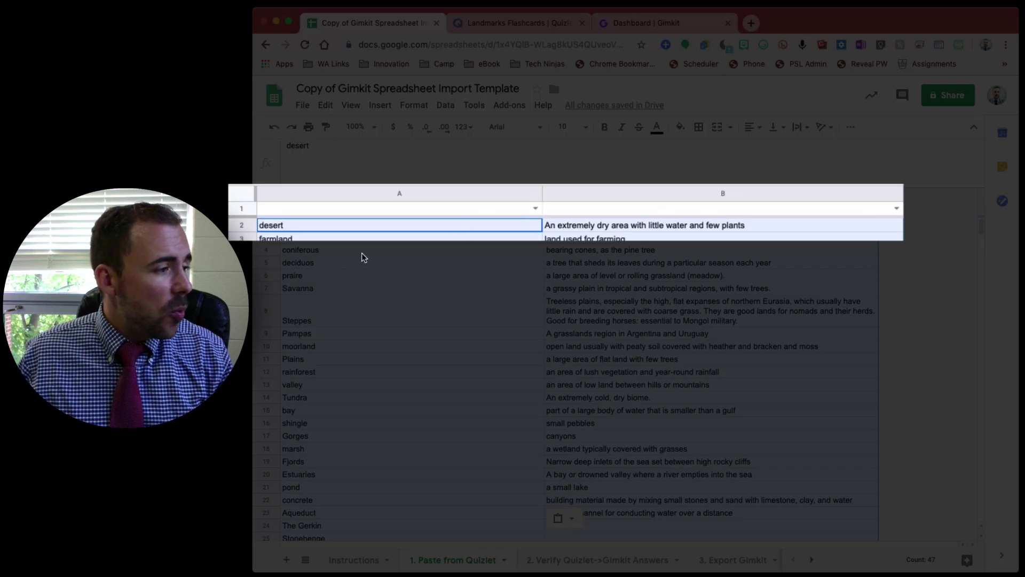
pyautogui.click(897, 208)
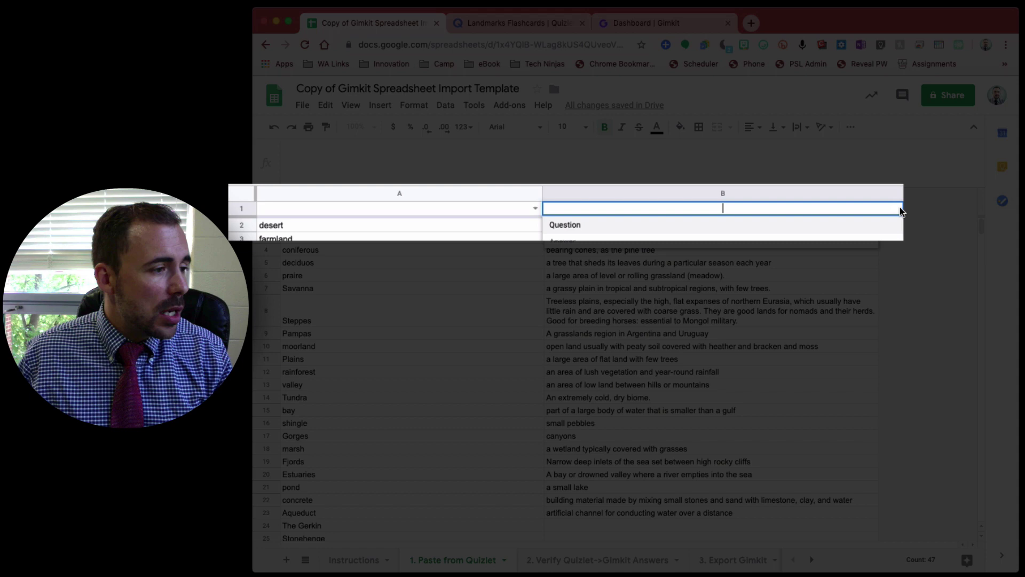
pyautogui.click(627, 228)
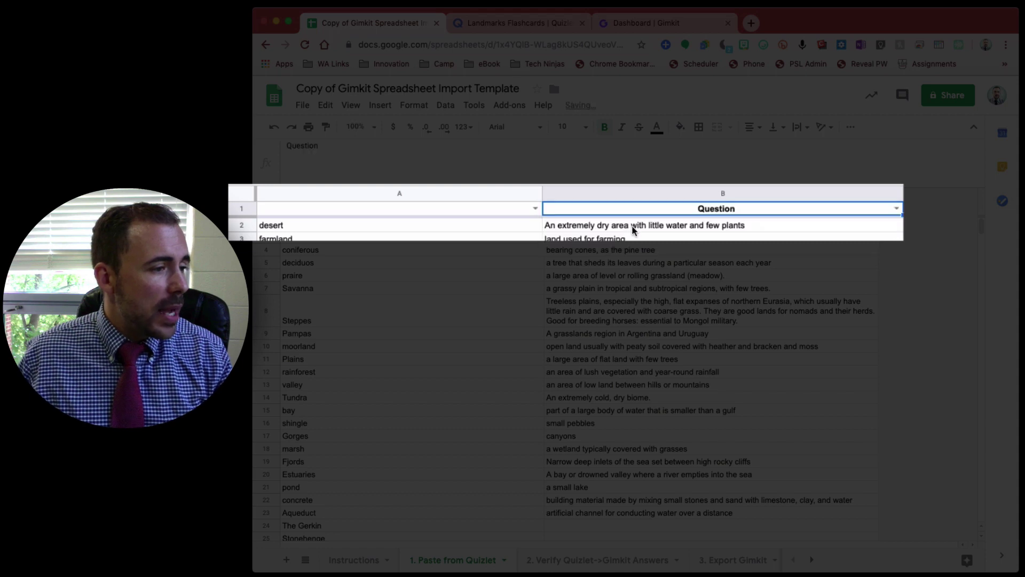
pyautogui.click(535, 207)
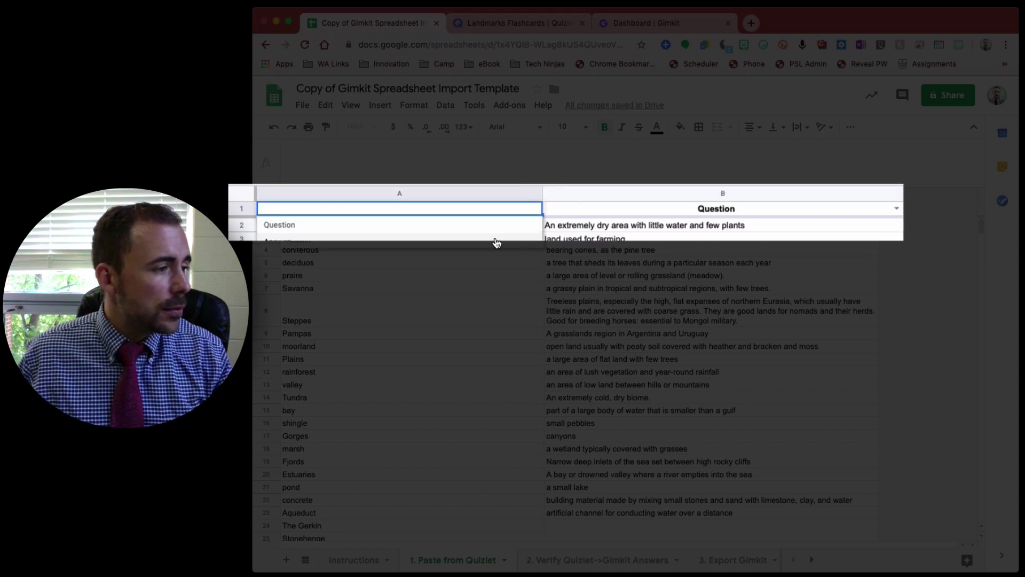
pyautogui.click(496, 241)
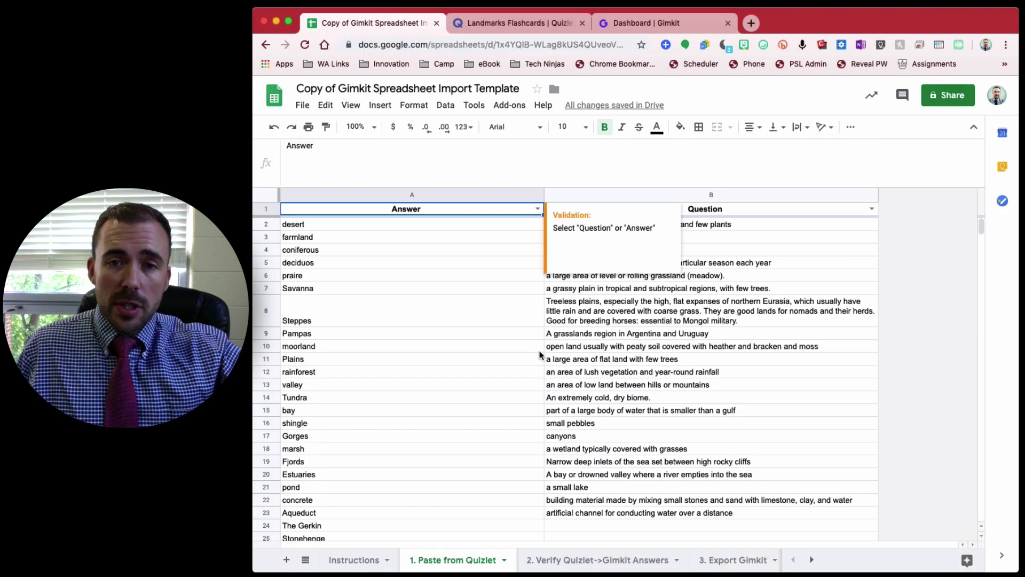
pyautogui.click(795, 316)
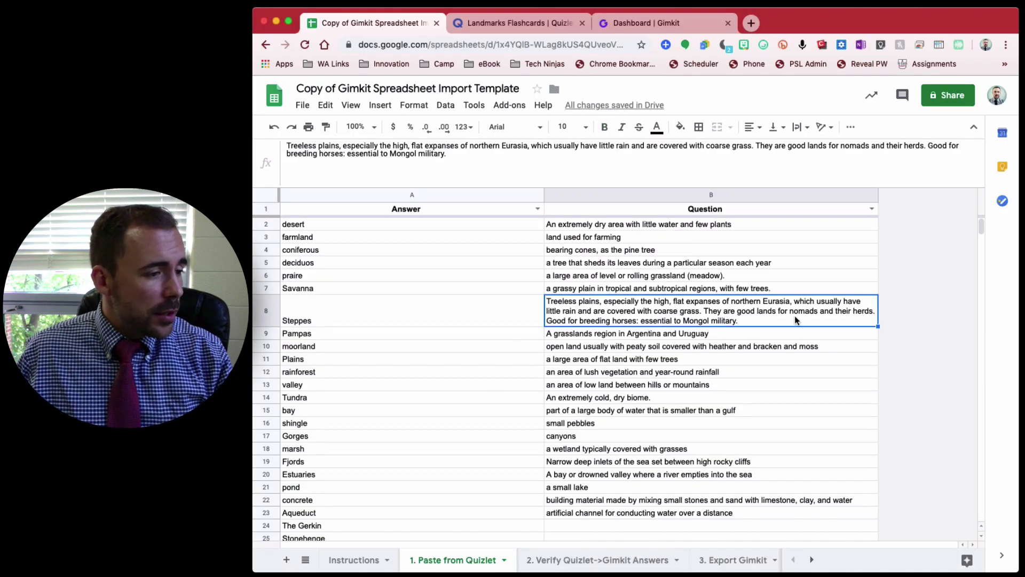
pyautogui.doubleClick(746, 314)
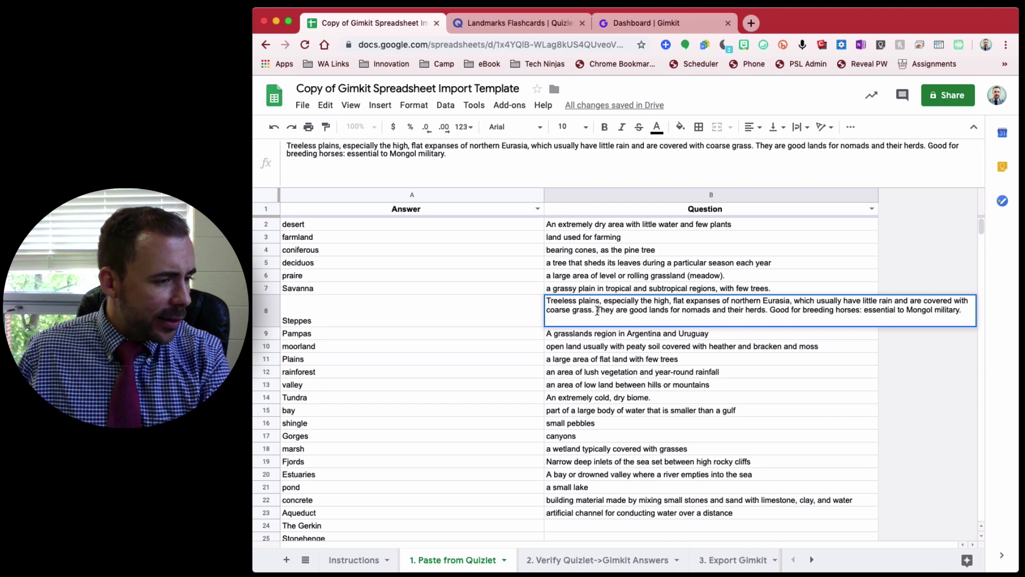
pyautogui.moveTo(597, 311); pyautogui.dragTo(948, 325)
pyautogui.press('BackSpace')
pyautogui.click(737, 376)
pyautogui.scroll(-1, 732, 385)
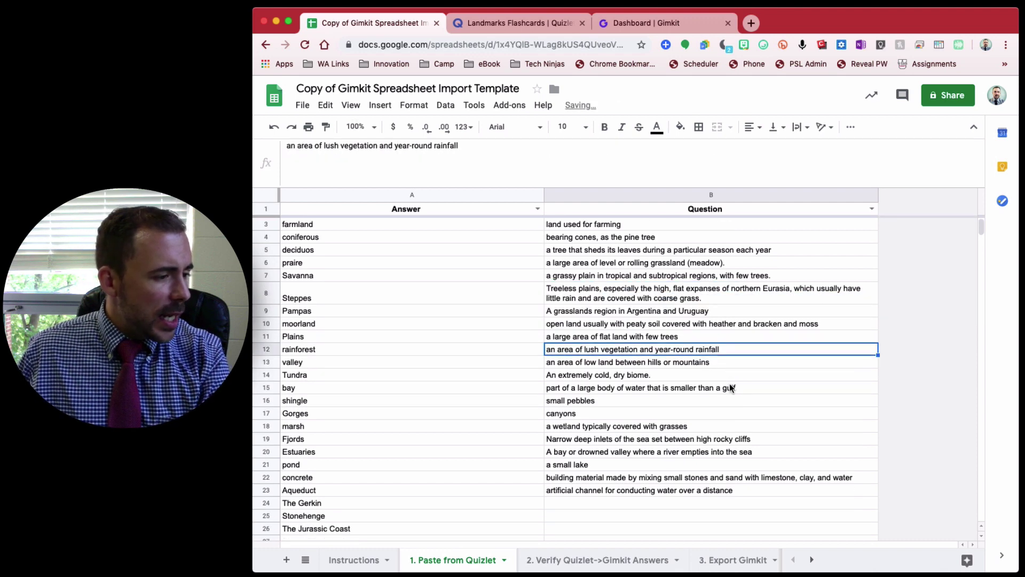
pyautogui.scroll(-1, 731, 388)
pyautogui.moveTo(567, 481); pyautogui.dragTo(569, 528)
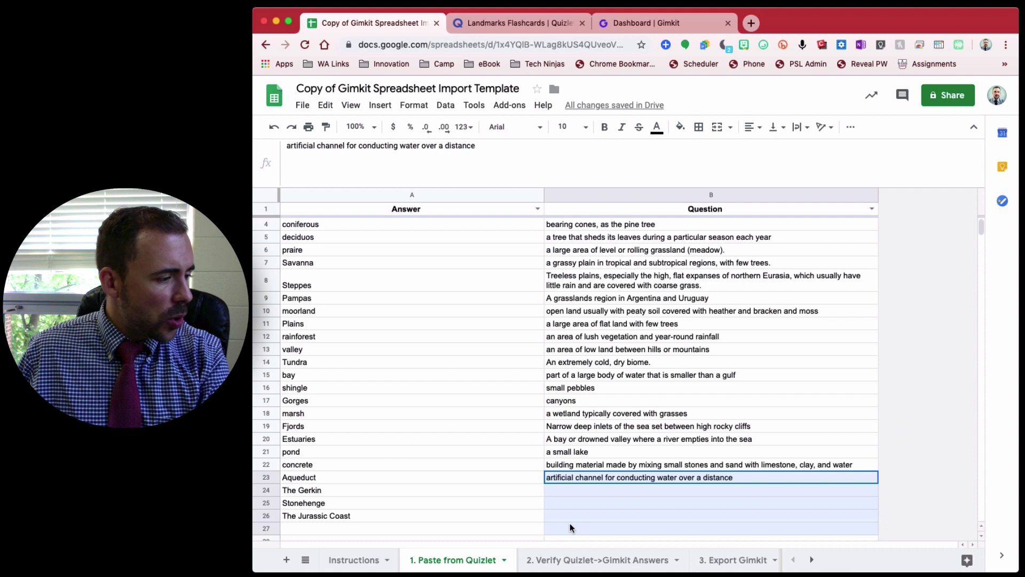
pyautogui.moveTo(452, 492); pyautogui.dragTo(569, 522)
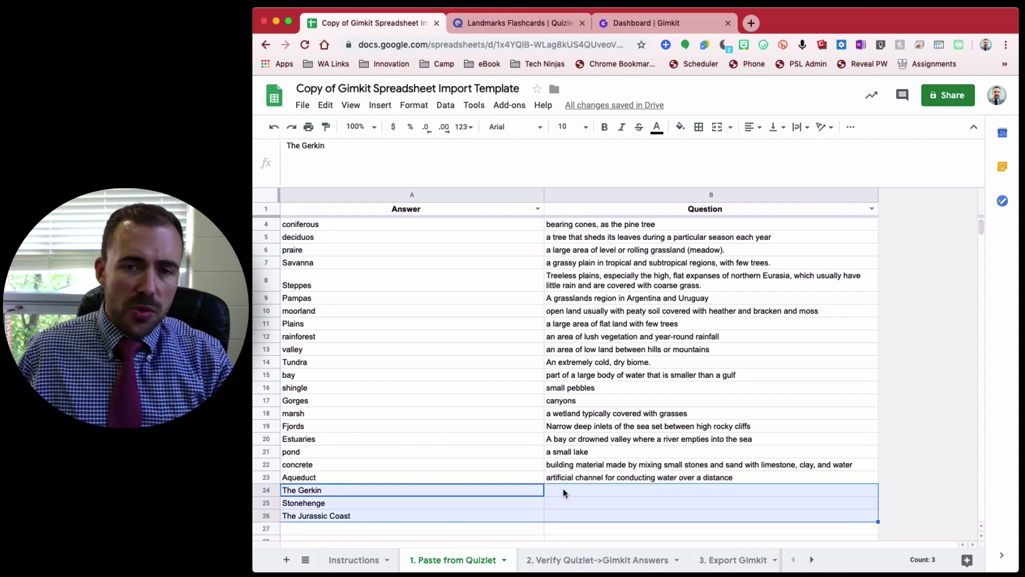
pyautogui.click(563, 492)
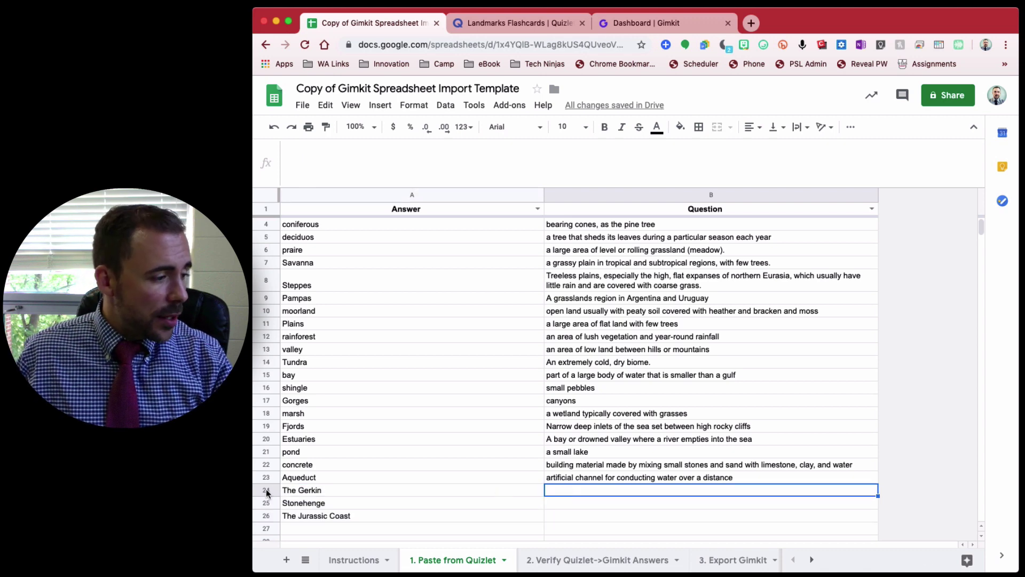
pyautogui.moveTo(320, 489); pyautogui.dragTo(322, 516)
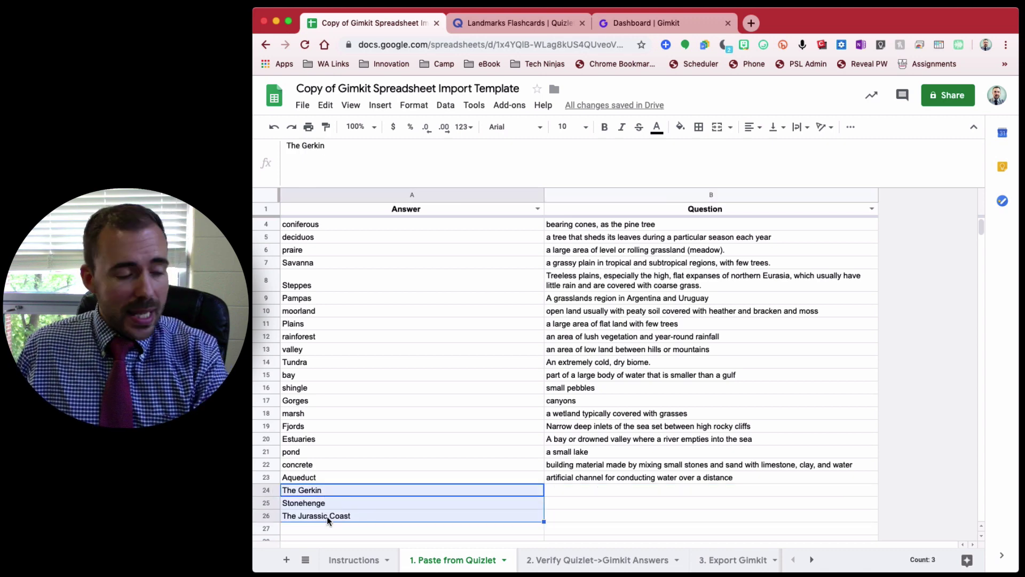
pyautogui.press('Delete')
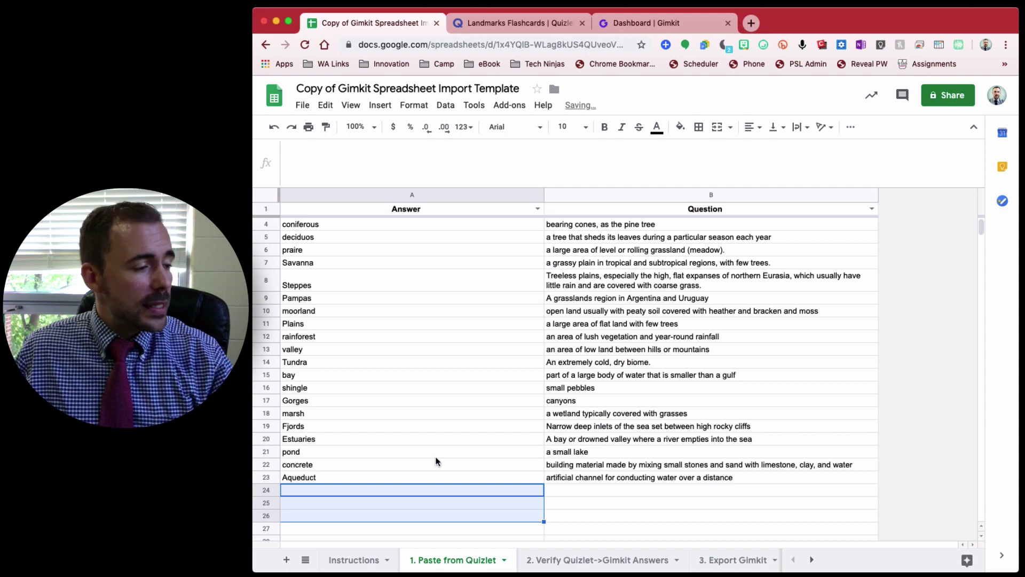
pyautogui.click(314, 474)
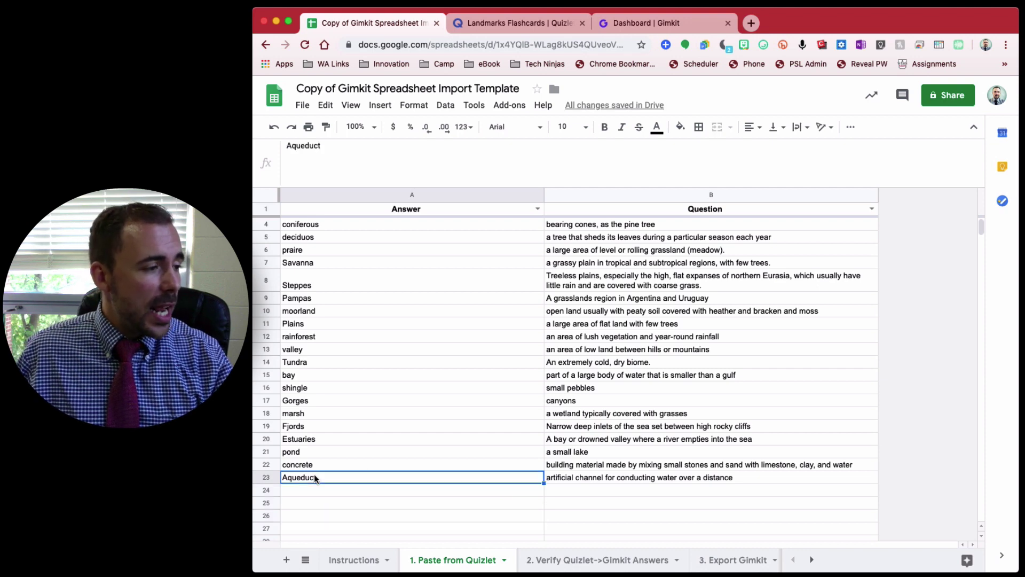
pyautogui.click(651, 483)
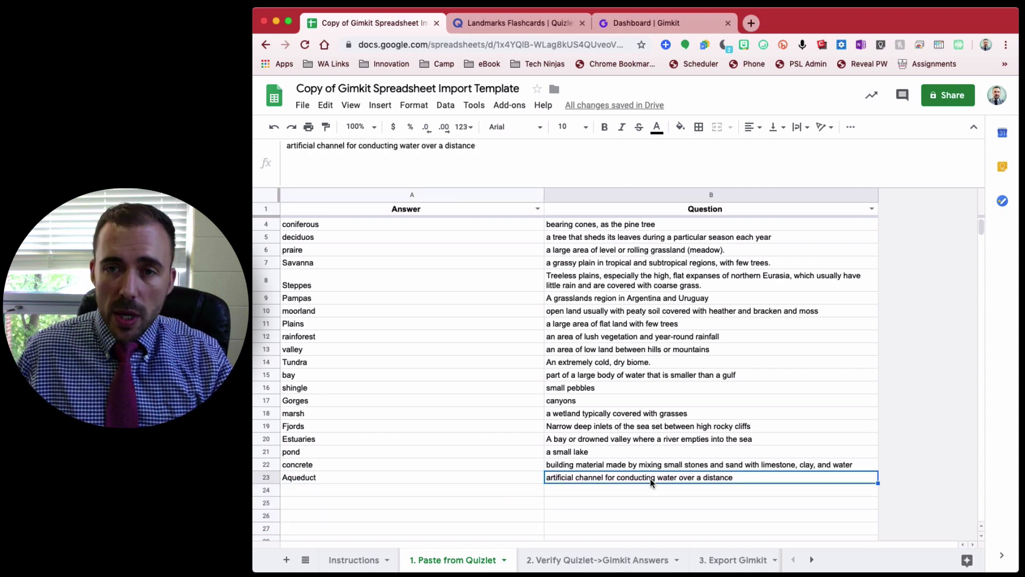
pyautogui.click(627, 566)
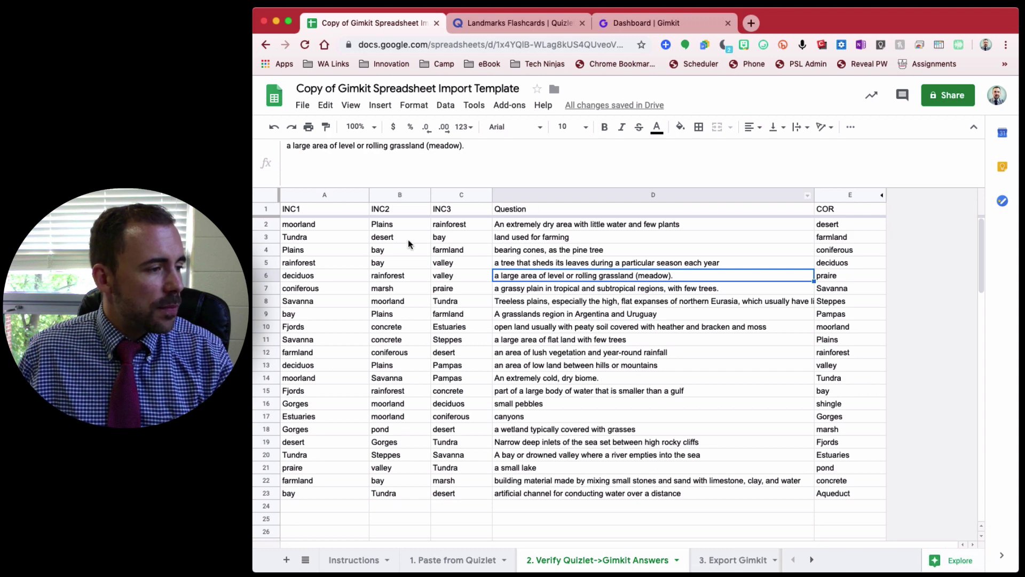
pyautogui.click(441, 225)
pyautogui.click(321, 227)
pyautogui.click(850, 224)
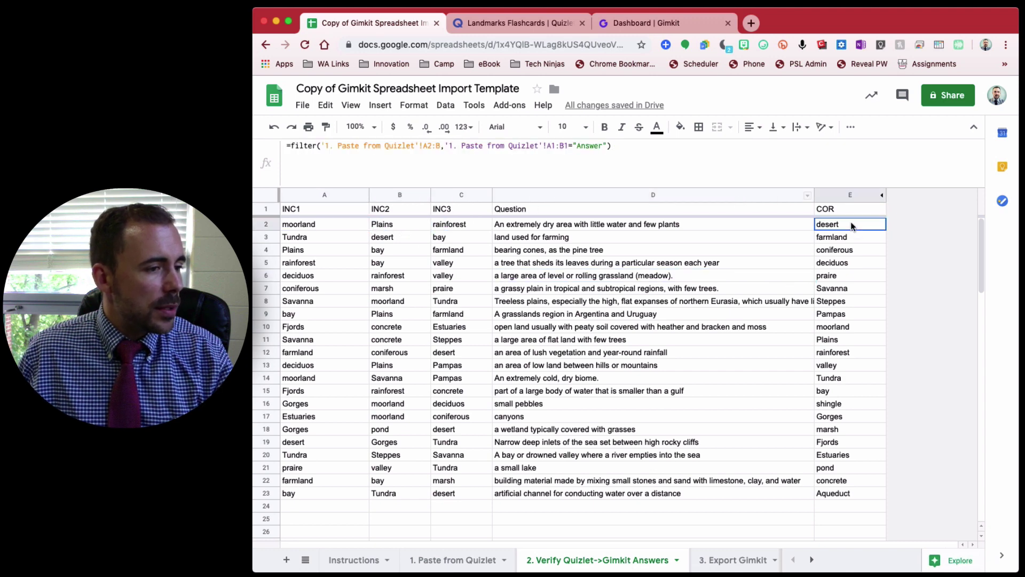
pyautogui.click(738, 223)
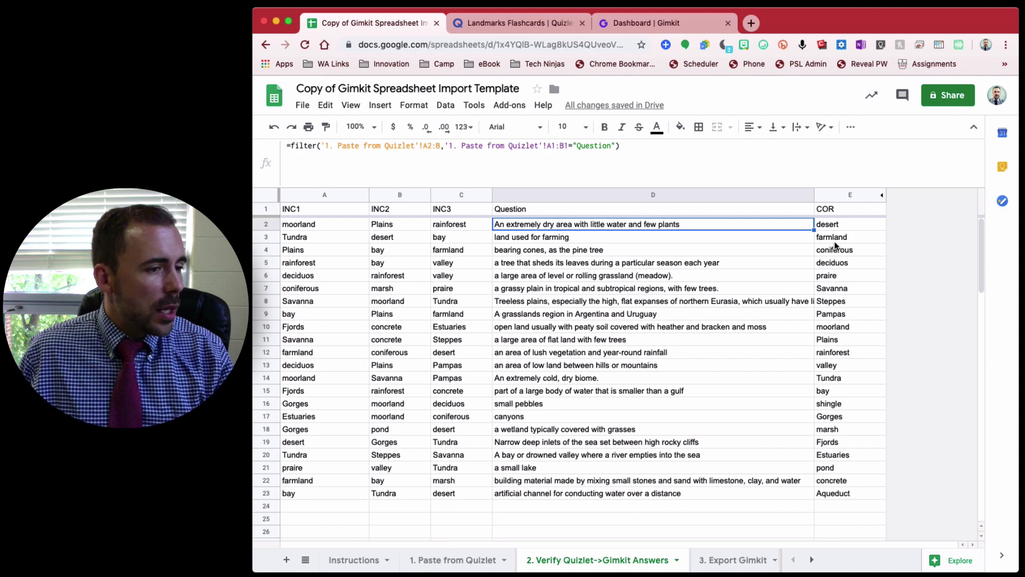
pyautogui.moveTo(836, 226); pyautogui.dragTo(848, 494)
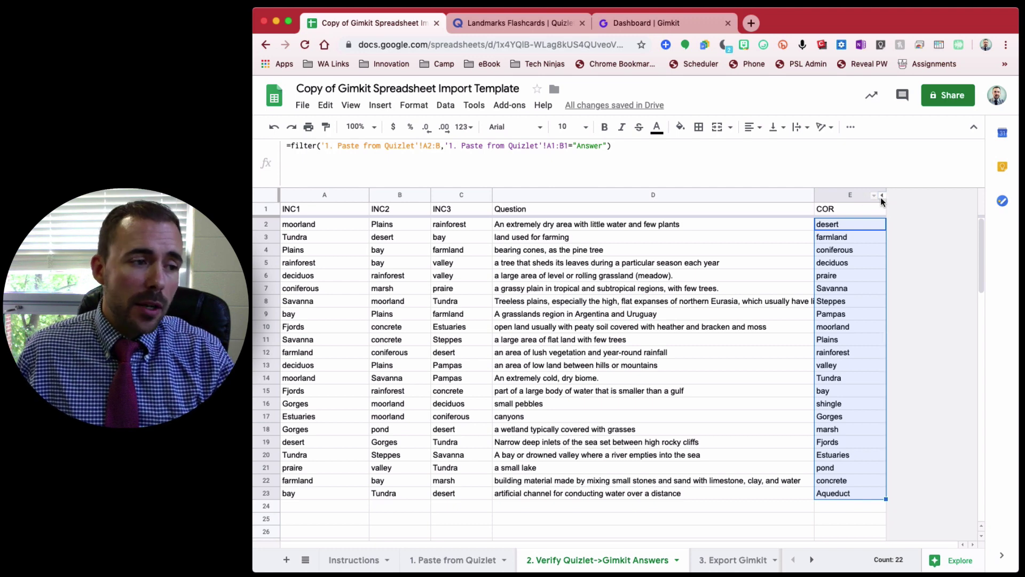
pyautogui.click(305, 226)
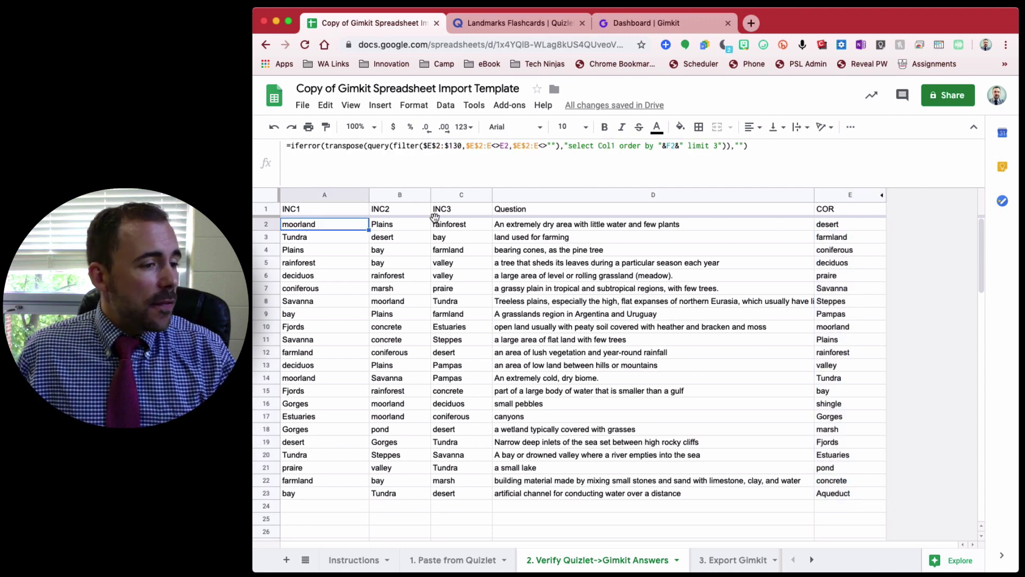
pyautogui.moveTo(847, 229); pyautogui.dragTo(836, 492)
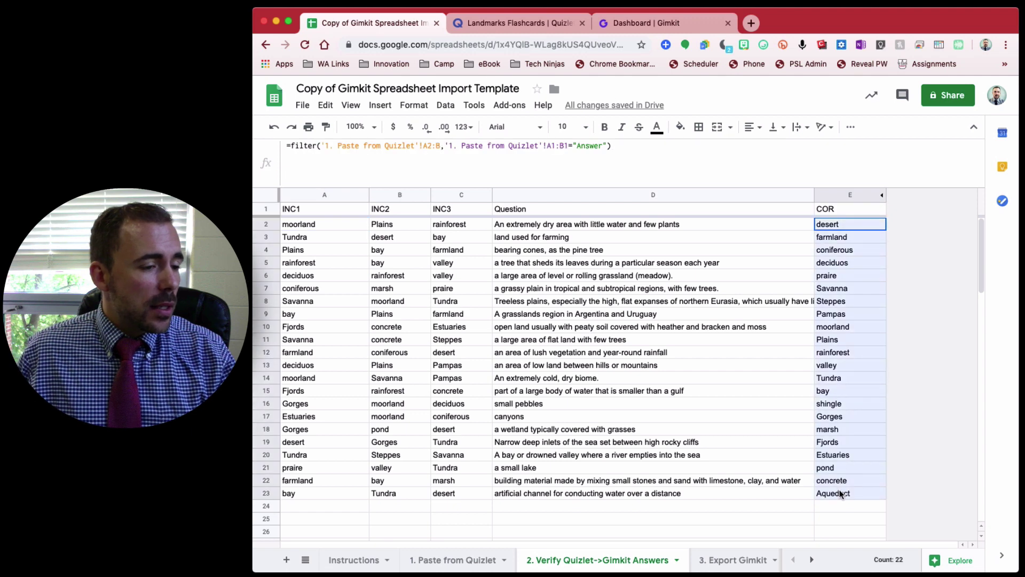
pyautogui.moveTo(305, 222); pyautogui.dragTo(462, 494)
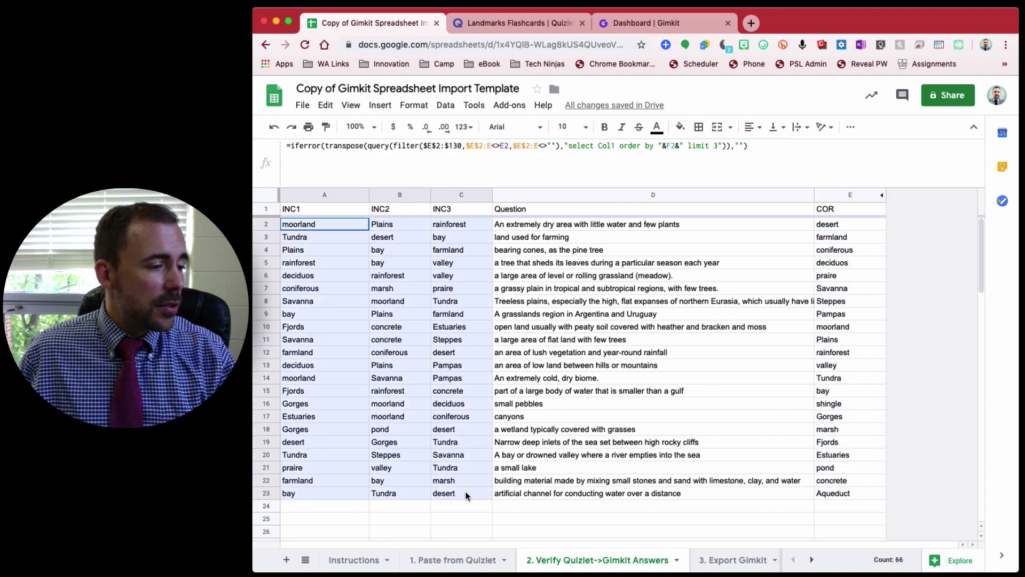
pyautogui.click(831, 226)
pyautogui.click(352, 226)
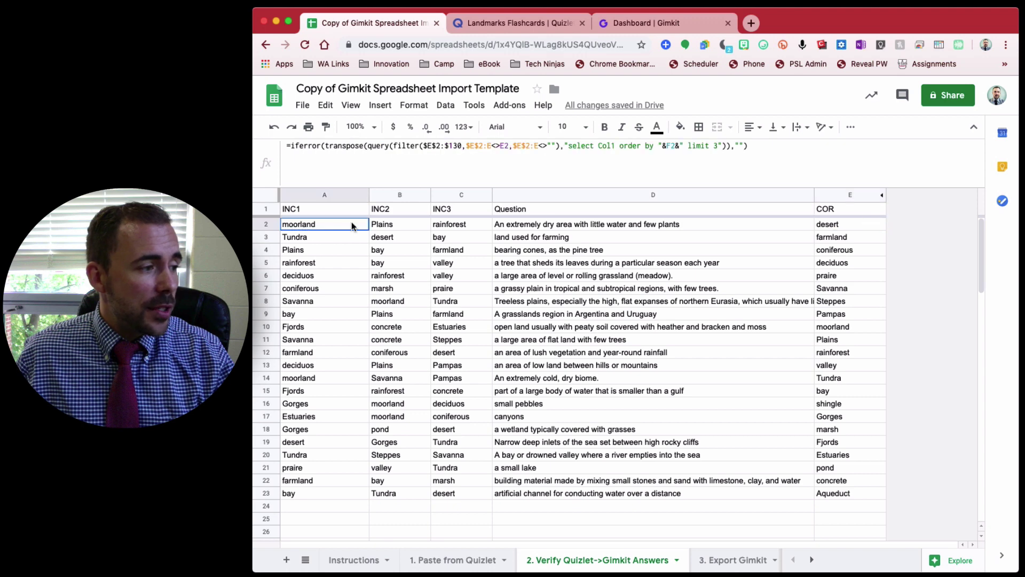
pyautogui.moveTo(352, 225); pyautogui.dragTo(456, 224)
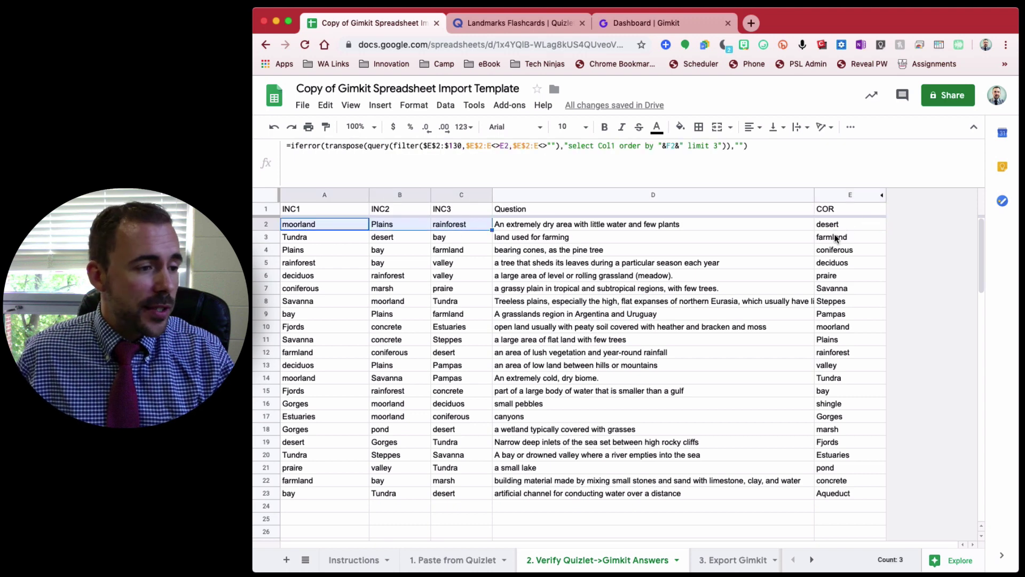
pyautogui.moveTo(837, 238); pyautogui.dragTo(838, 494)
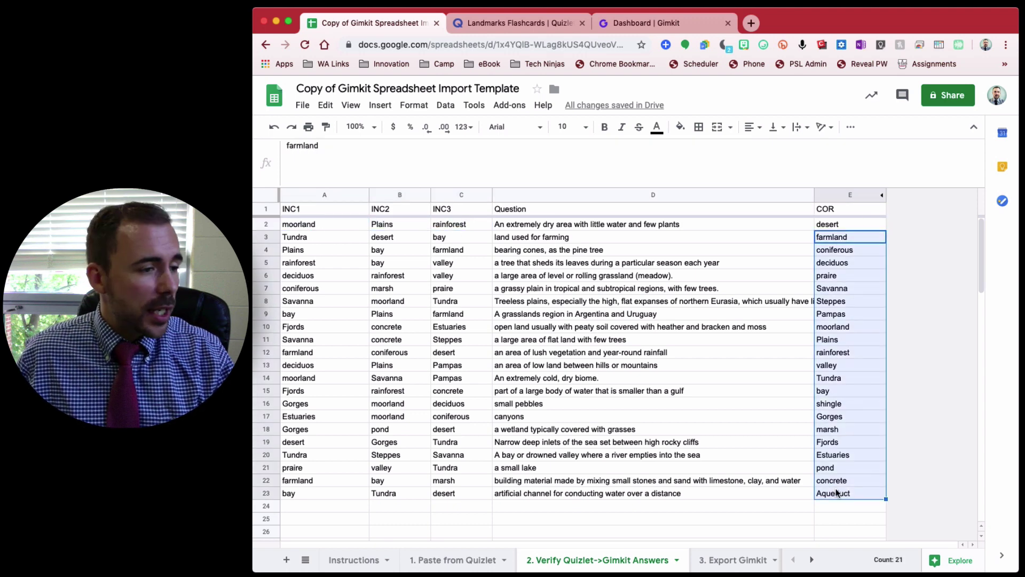
pyautogui.moveTo(297, 225); pyautogui.dragTo(475, 495)
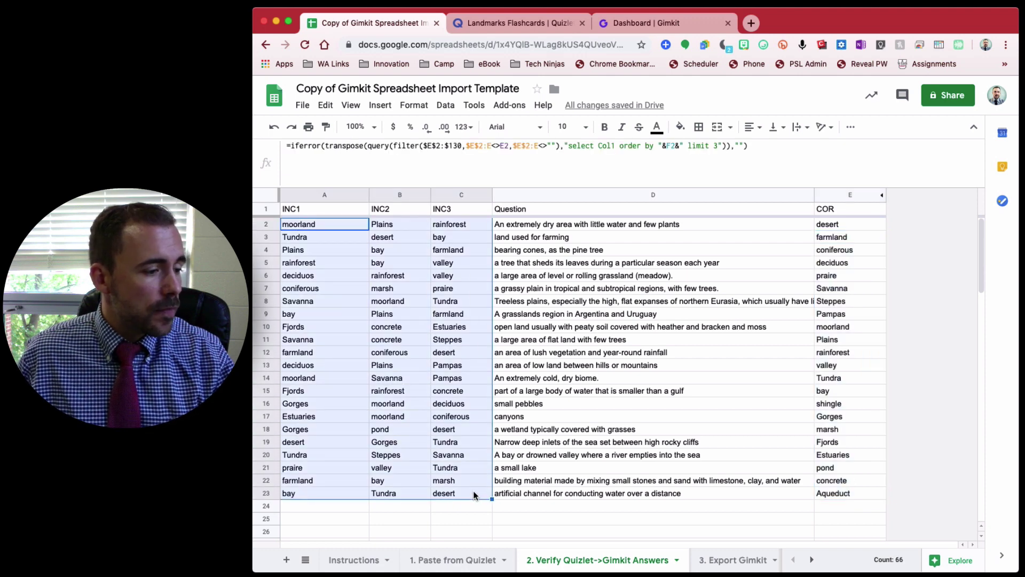
pyautogui.click(502, 419)
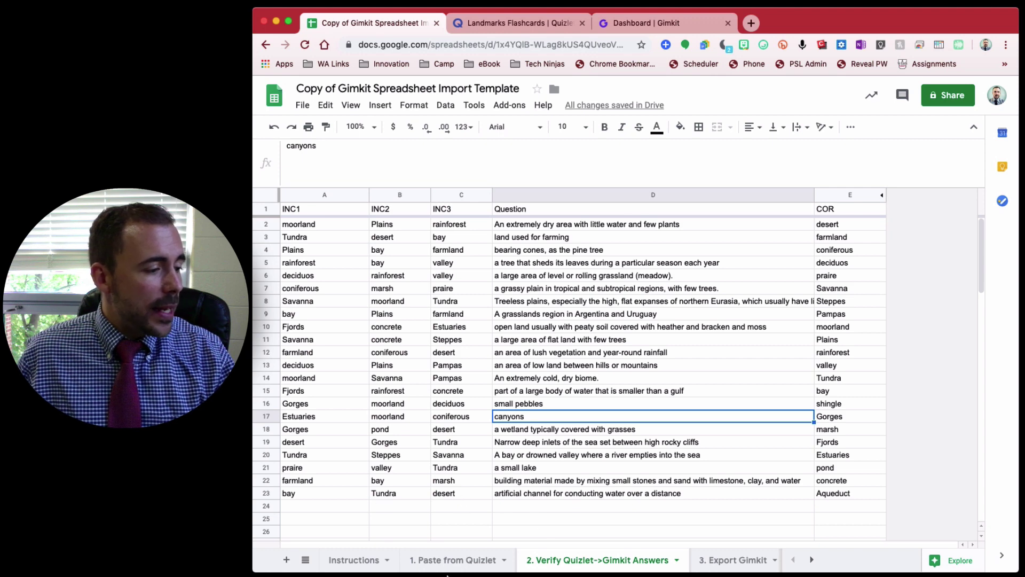
pyautogui.click(453, 560)
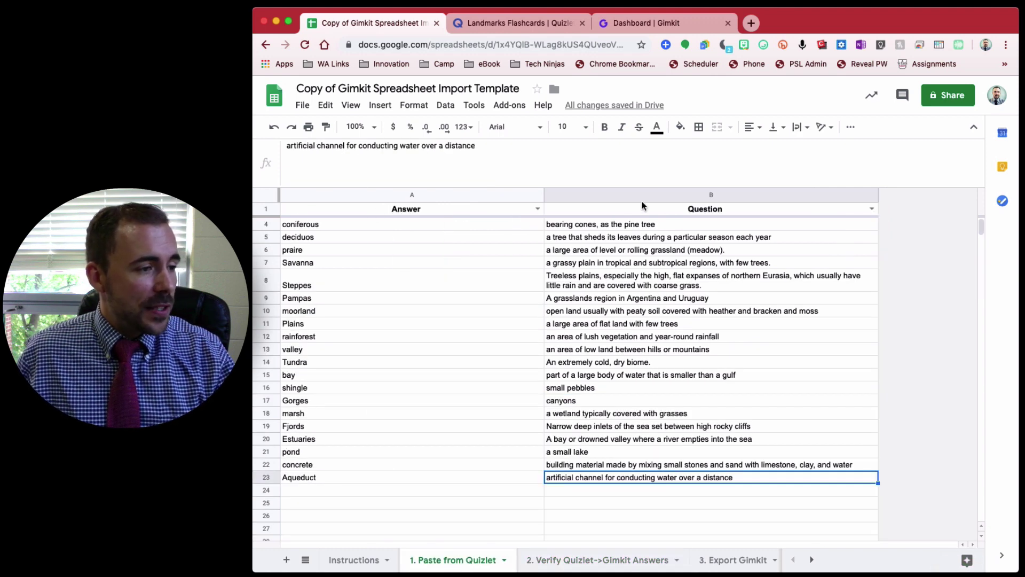
# - Switch column A's header to Question, check the Verify sheet, then restore the header to Answer
pyautogui.click(537, 208)
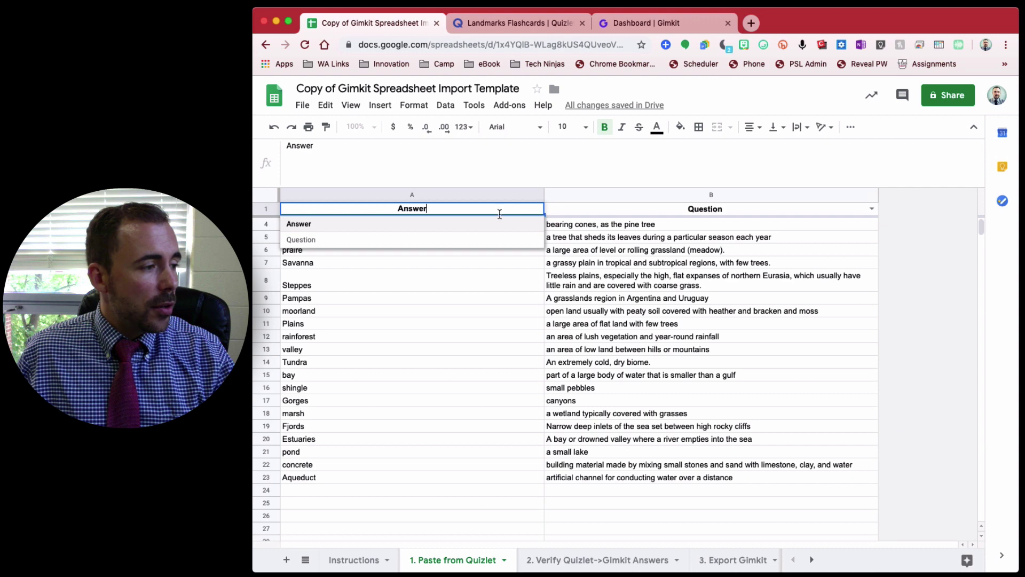
pyautogui.click(415, 240)
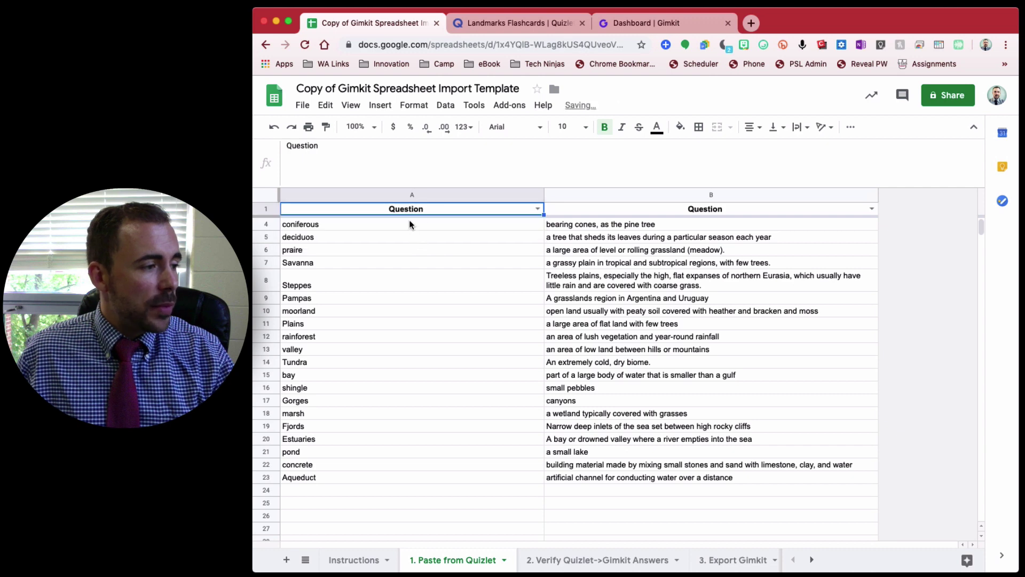
pyautogui.click(623, 558)
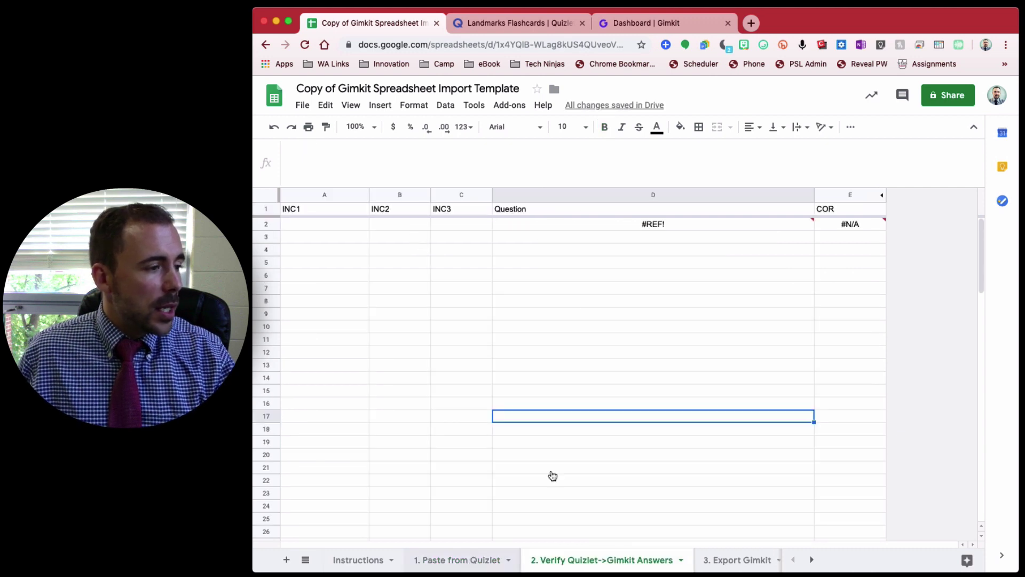
pyautogui.hotkey('alt', 'Up')
pyautogui.click(537, 209)
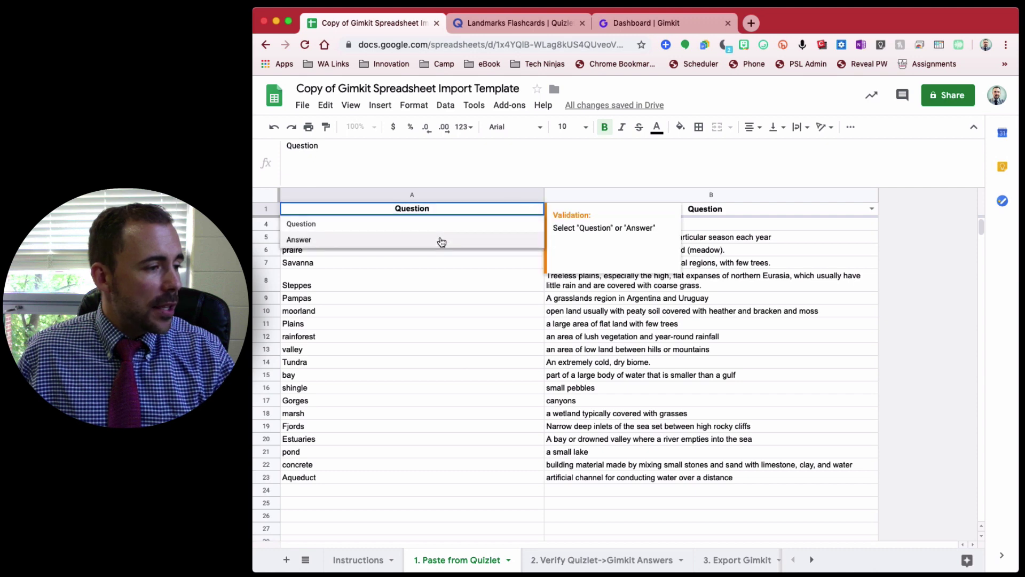
pyautogui.click(441, 240)
# - Enter the test value 'asdfasdf' in A24 and see it appear among the Verify sheet's INC1 distractors
pyautogui.click(740, 521)
pyautogui.click(531, 481)
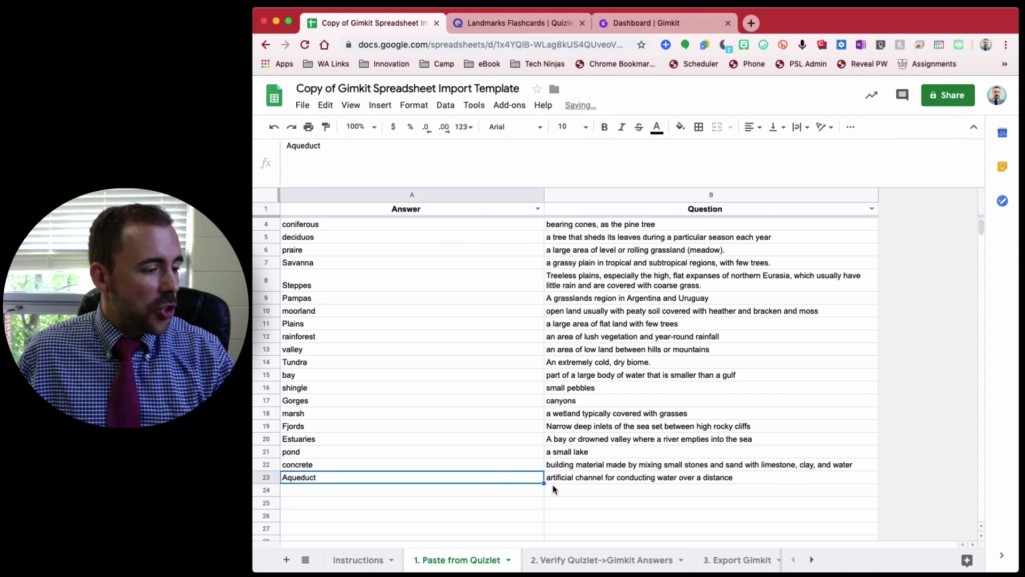
pyautogui.click(605, 491)
pyautogui.click(509, 490)
pyautogui.write('asdfasdf')
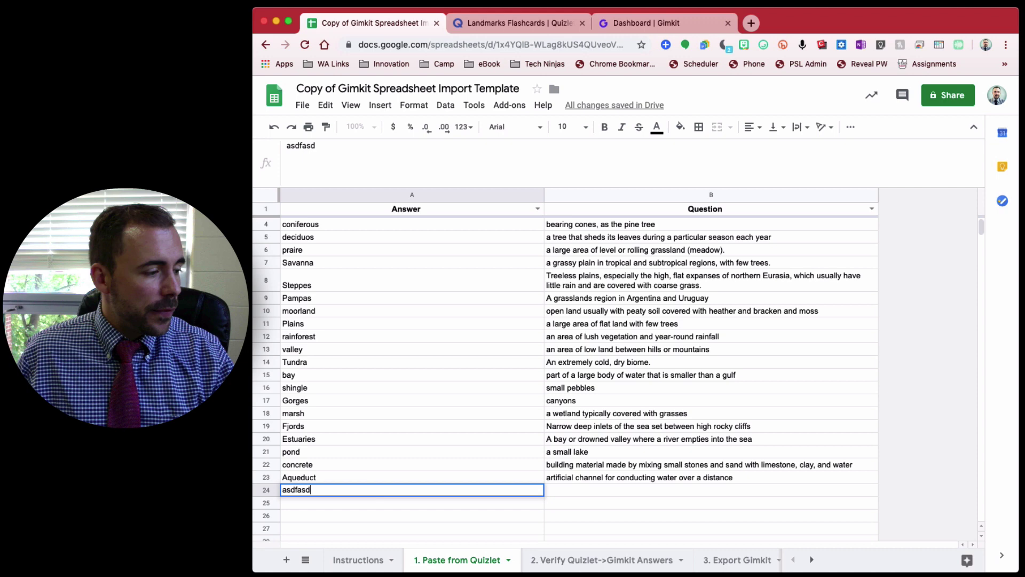
pyautogui.click(587, 567)
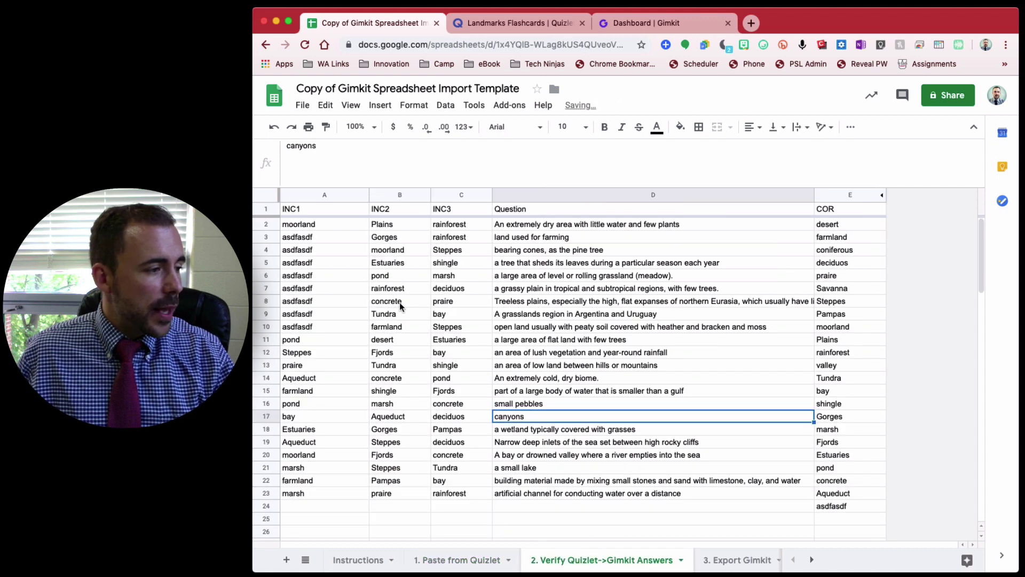
pyautogui.moveTo(299, 224); pyautogui.dragTo(456, 492)
pyautogui.moveTo(308, 227); pyautogui.dragTo(324, 493)
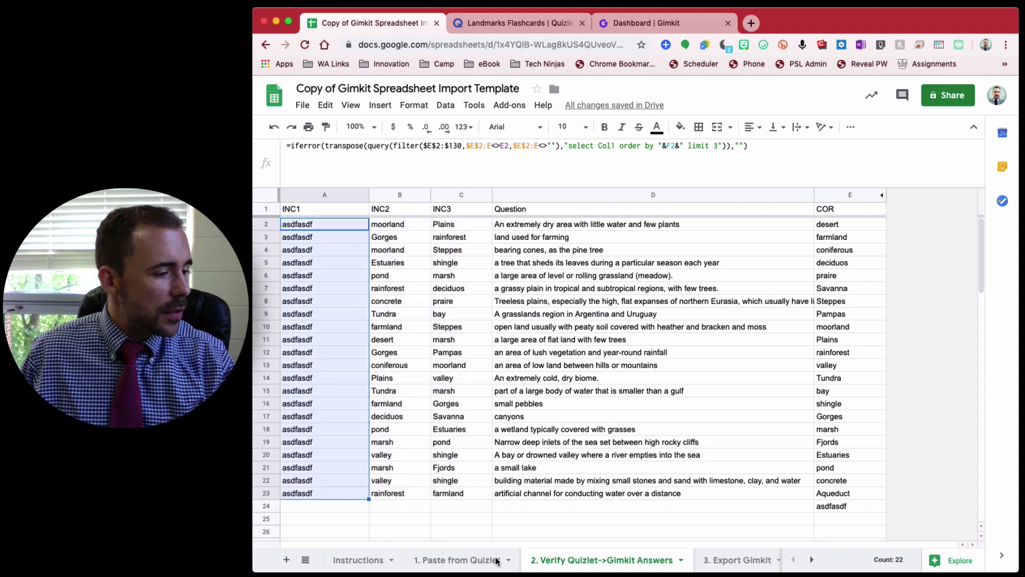
# - Delete the A24 test entry and reopen the Verify sheet to confirm the distractors are clean
pyautogui.click(466, 559)
pyautogui.press('Delete')
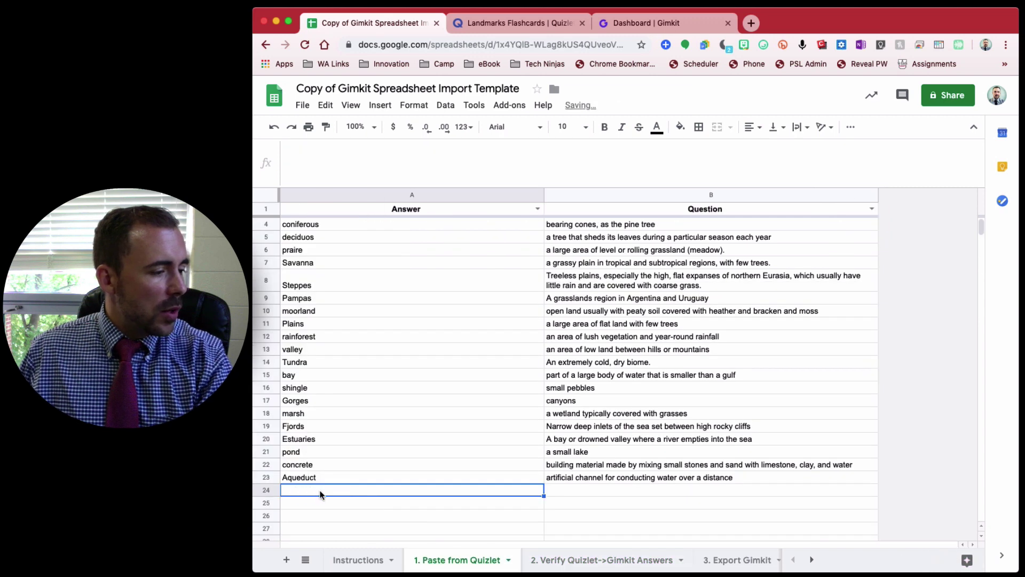
pyautogui.click(572, 560)
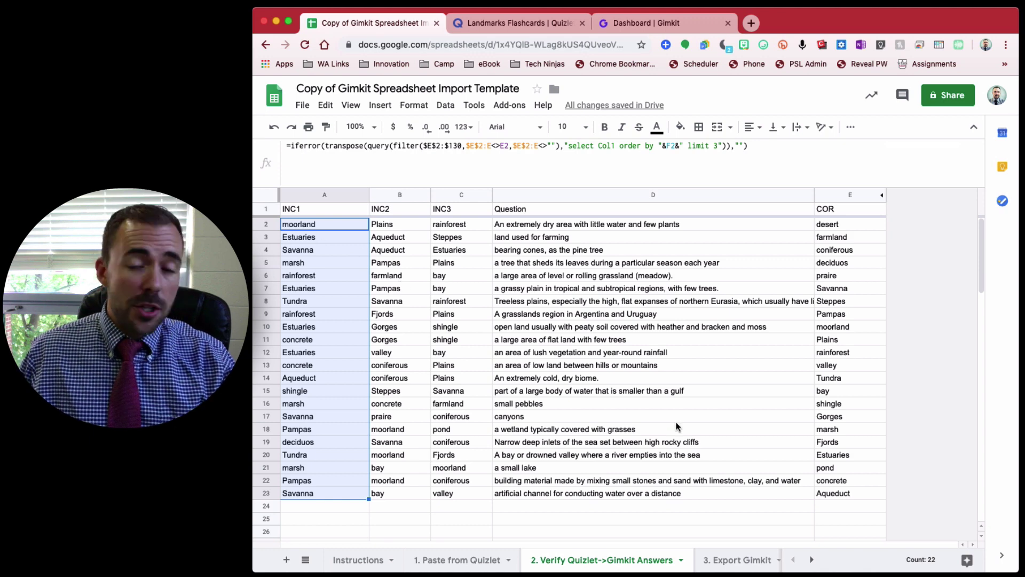
pyautogui.click(737, 562)
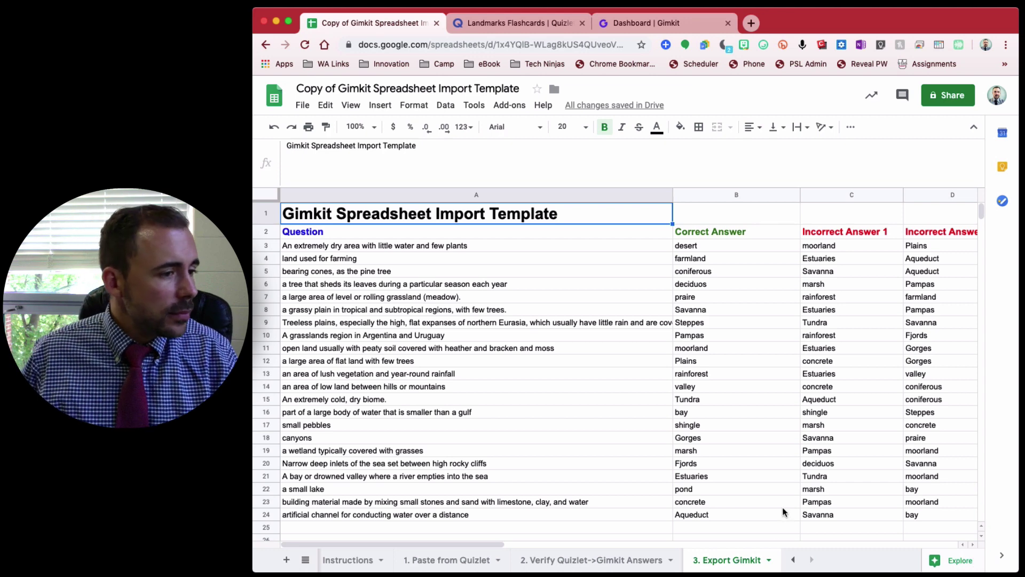
pyautogui.click(443, 246)
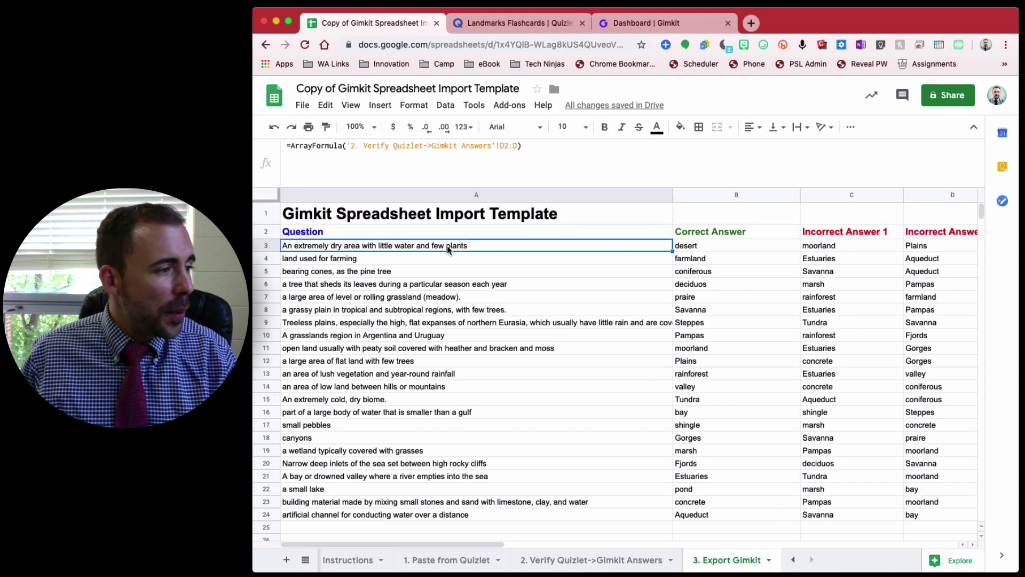
pyautogui.click(722, 244)
pyautogui.click(827, 247)
pyautogui.click(944, 249)
pyautogui.click(817, 249)
pyautogui.click(711, 246)
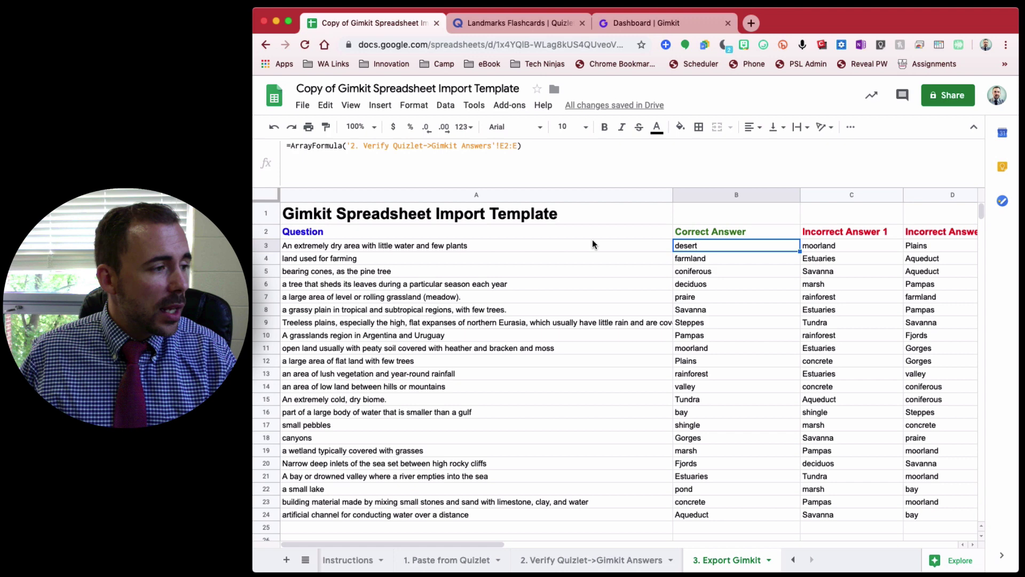
pyautogui.click(593, 245)
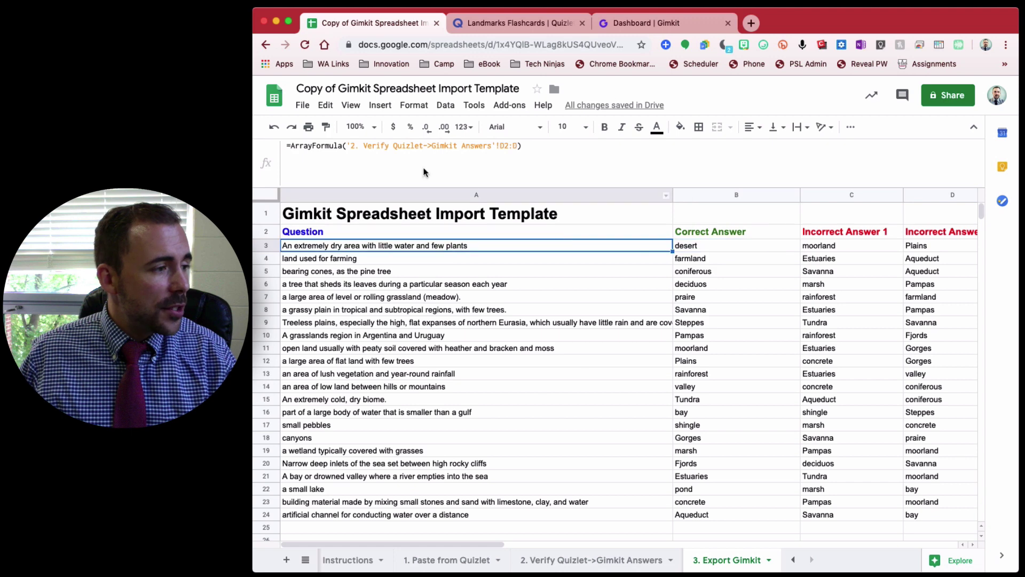
pyautogui.click(577, 559)
pyautogui.click(543, 277)
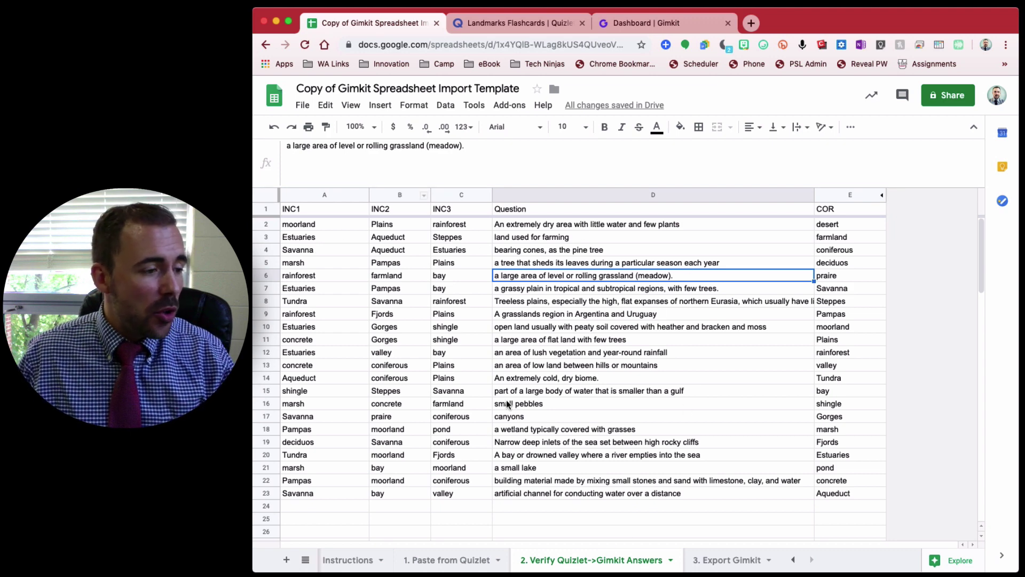
pyautogui.click(448, 563)
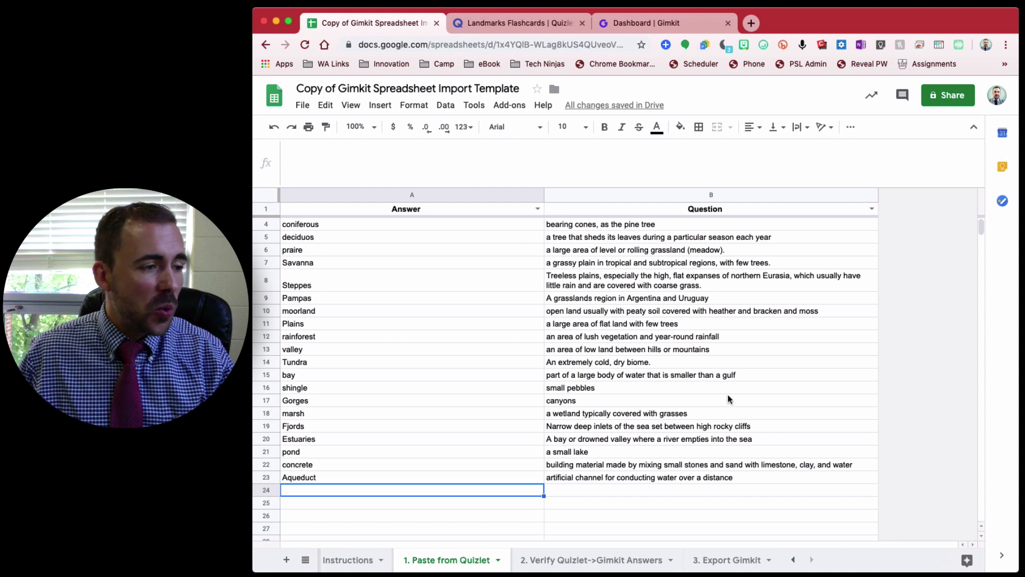
pyautogui.click(582, 561)
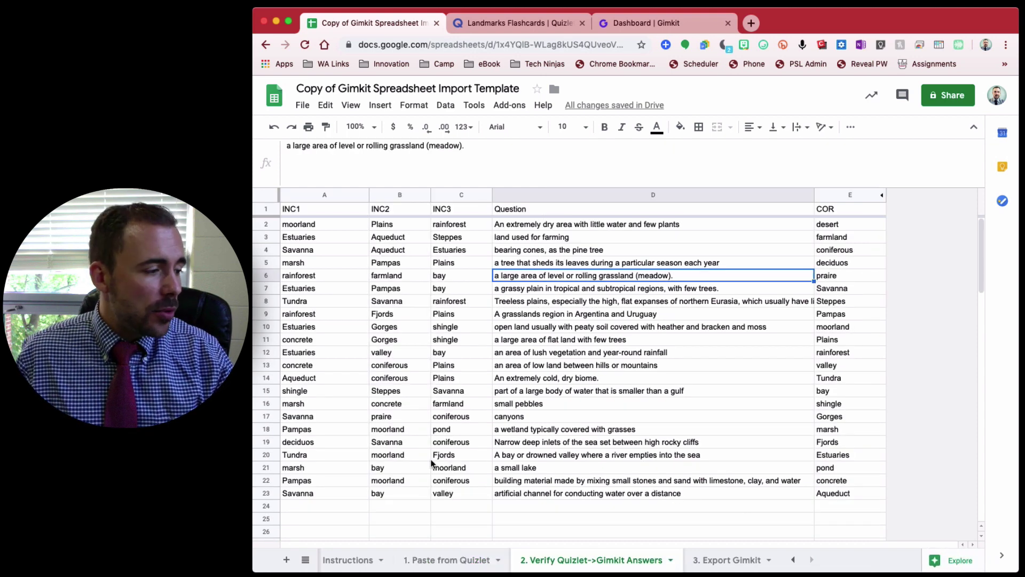
# - Compare the pasted Quizlet rows with the Verify sheet's distractor rows to find where formulas end
pyautogui.scroll(-10, 447, 475)
pyautogui.scroll(-15, 445, 472)
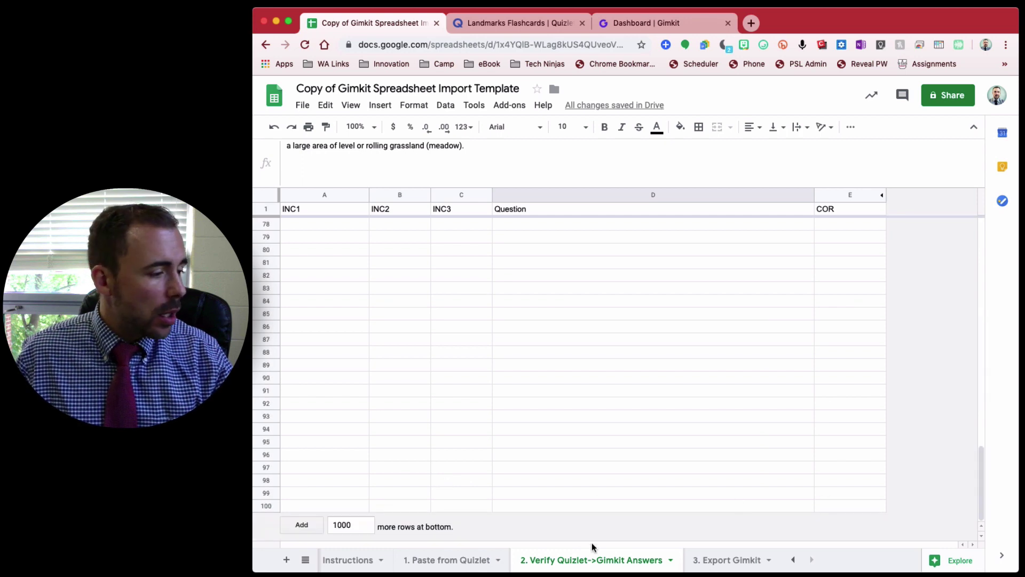
pyautogui.click(458, 562)
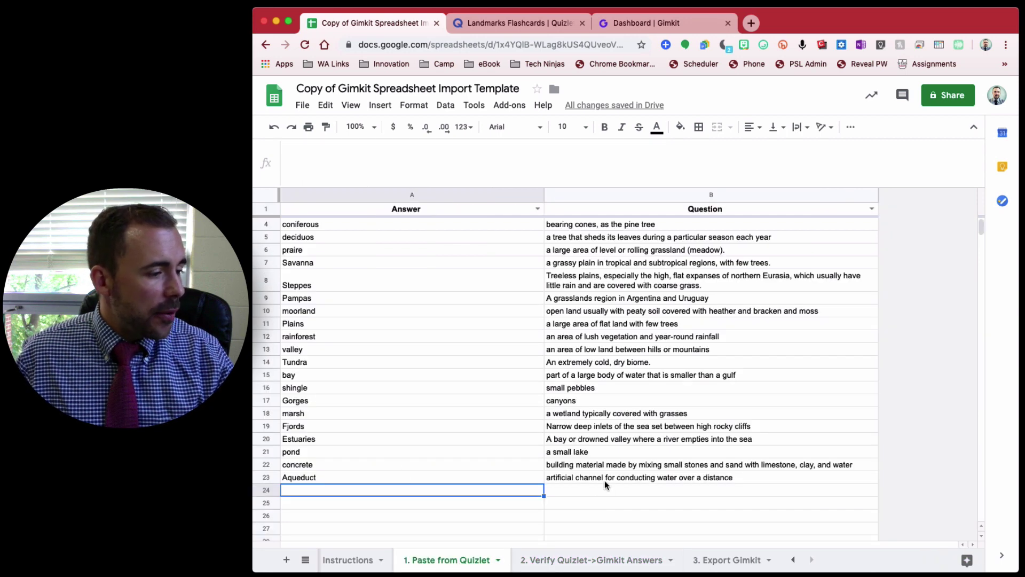
pyautogui.moveTo(605, 478); pyautogui.dragTo(389, 227)
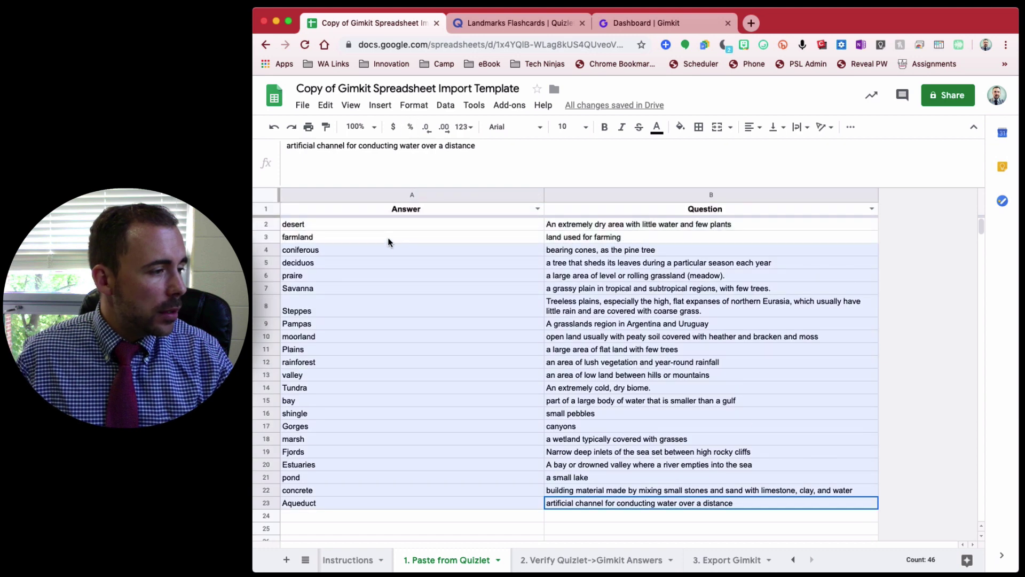
pyautogui.click(560, 559)
pyautogui.click(440, 365)
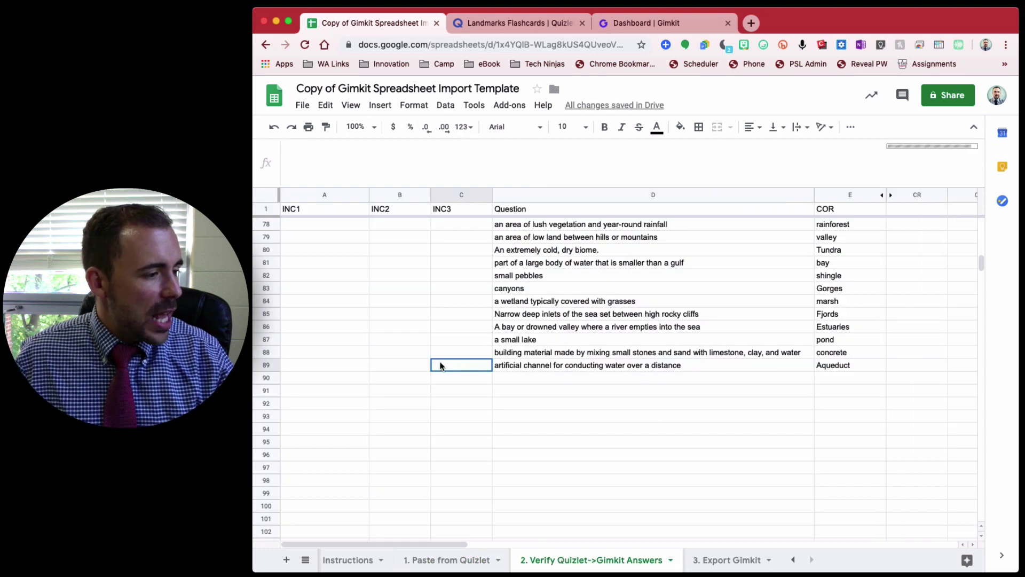
pyautogui.keyDown('shift'); pyautogui.click(328, 364); pyautogui.keyUp('shift')
pyautogui.scroll(-3, 328, 293)
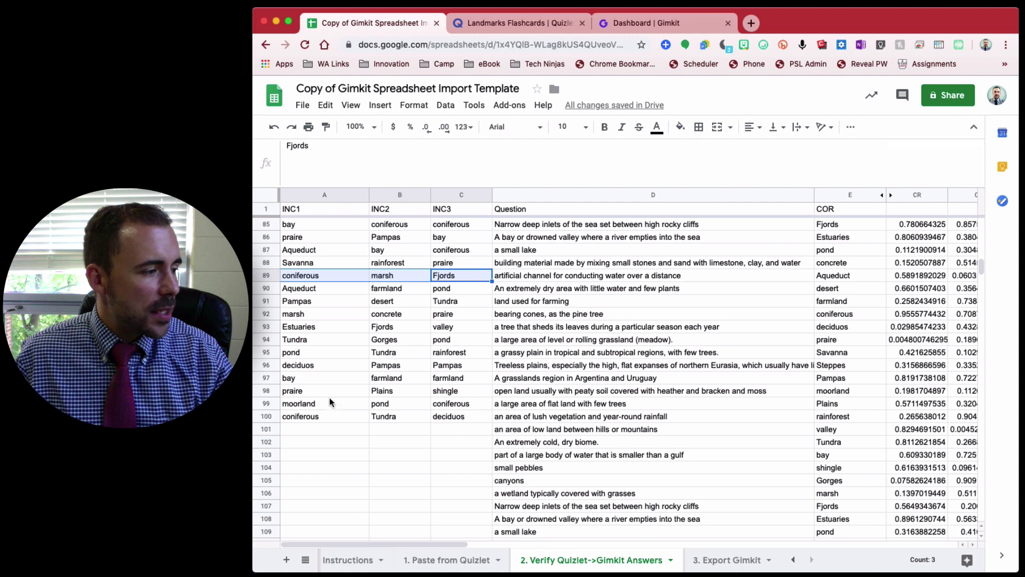
pyautogui.moveTo(288, 430); pyautogui.dragTo(483, 536)
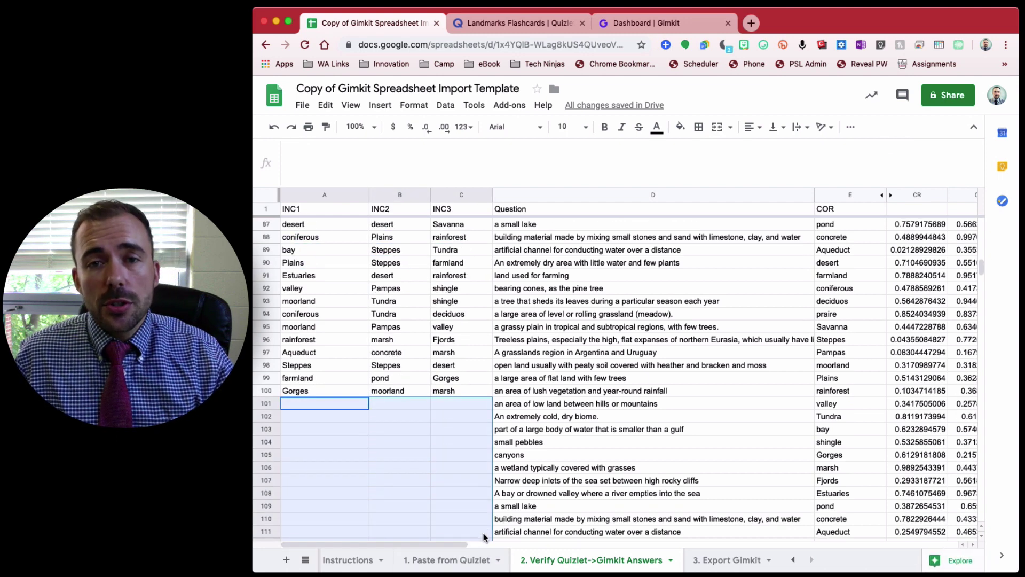
# - Fill the INC1–INC3 distractor formulas in A100:C100 down to row 111
pyautogui.click(318, 389)
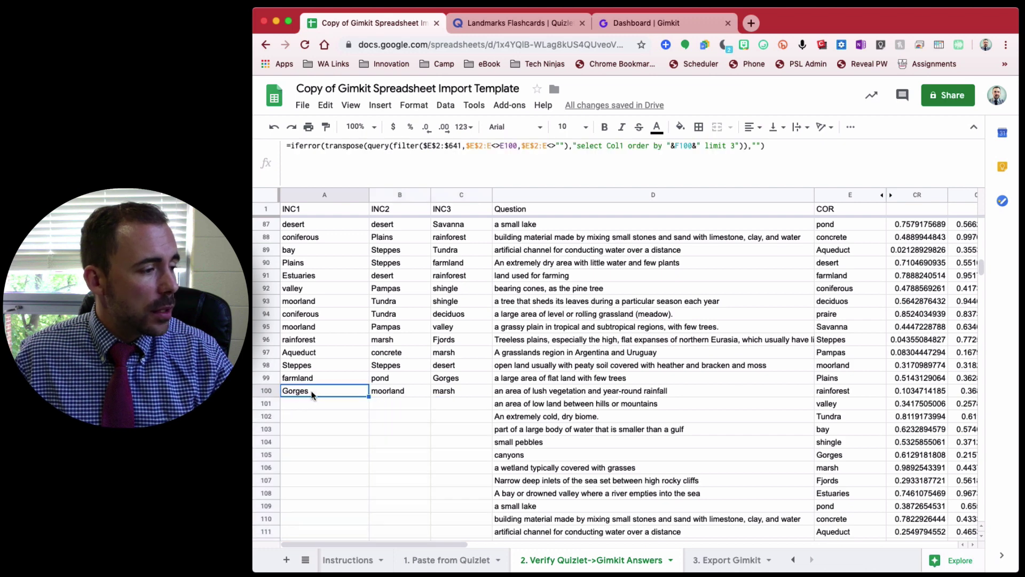
pyautogui.moveTo(297, 391); pyautogui.dragTo(468, 393)
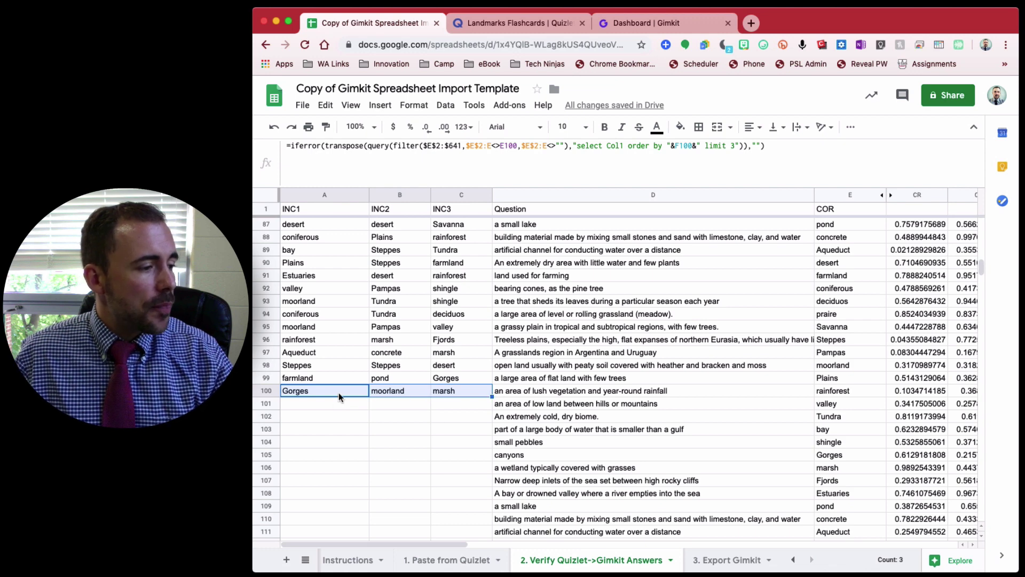
pyautogui.click(338, 431)
pyautogui.moveTo(295, 390); pyautogui.dragTo(459, 389)
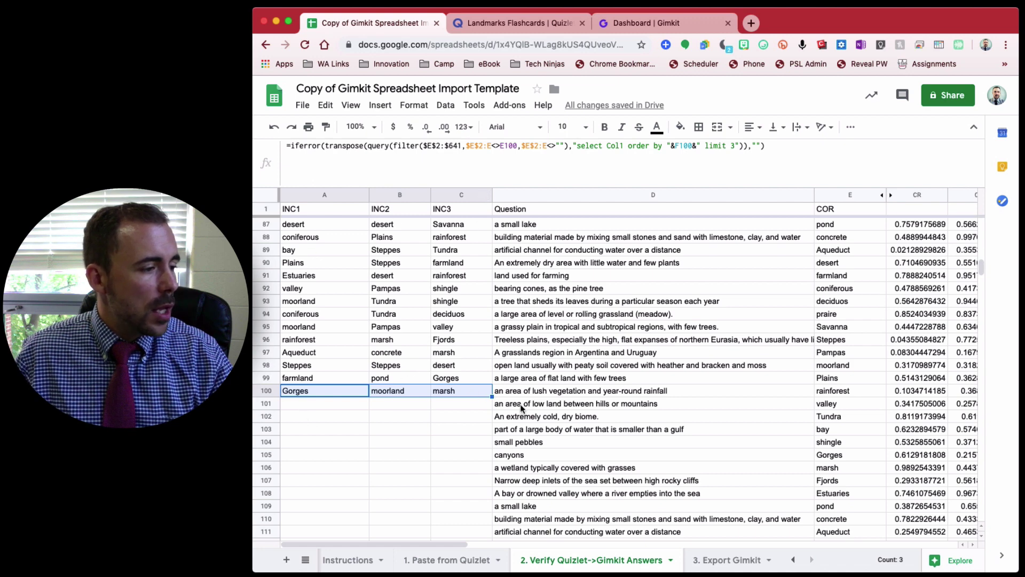
pyautogui.moveTo(491, 396); pyautogui.dragTo(474, 343)
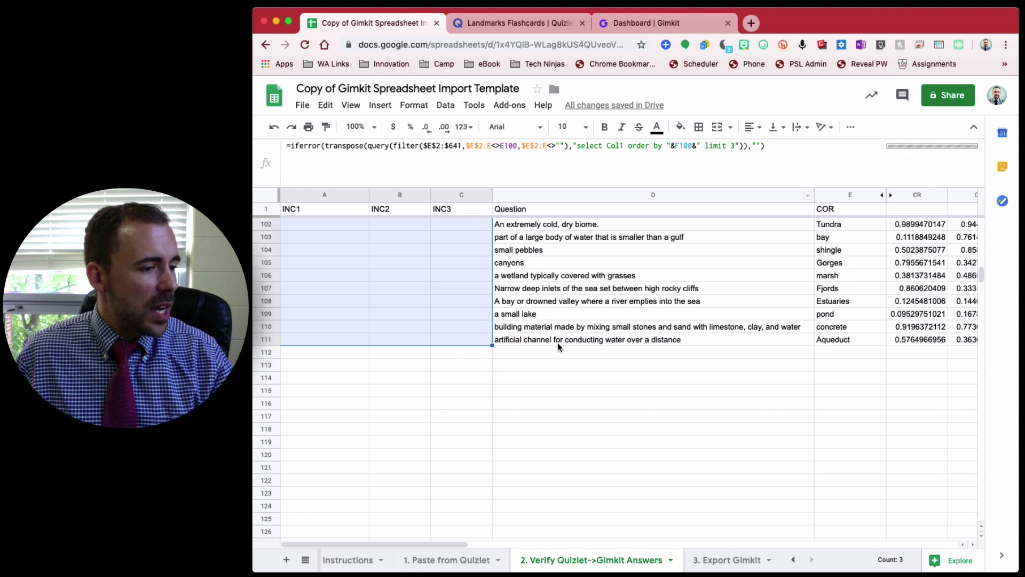
pyautogui.click(722, 565)
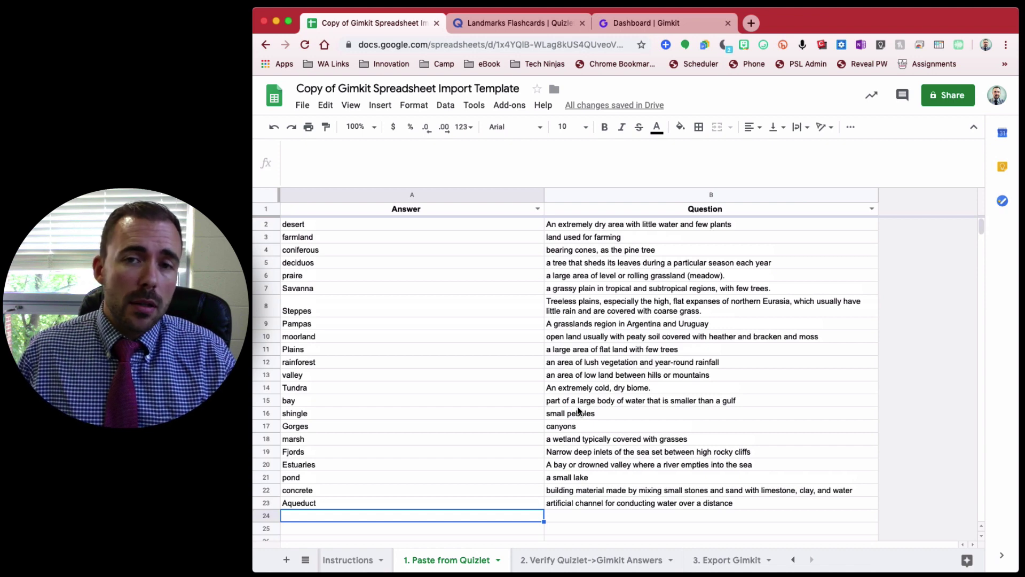
# - Download the '3. Export Gimkit' sheet as a comma-separated values (.csv, current sheet) file
pyautogui.click(733, 560)
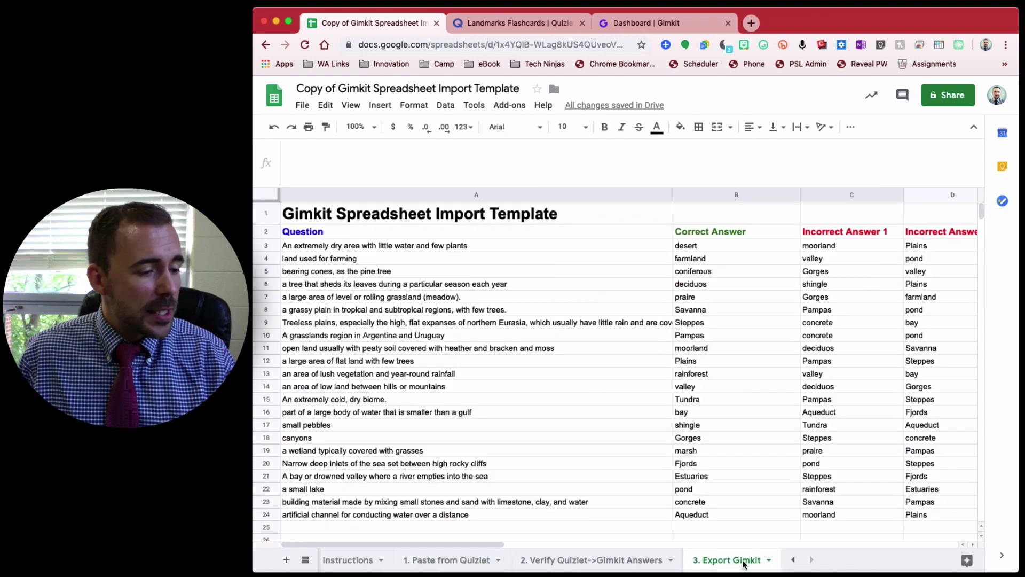
pyautogui.click(303, 106)
pyautogui.moveTo(344, 256)
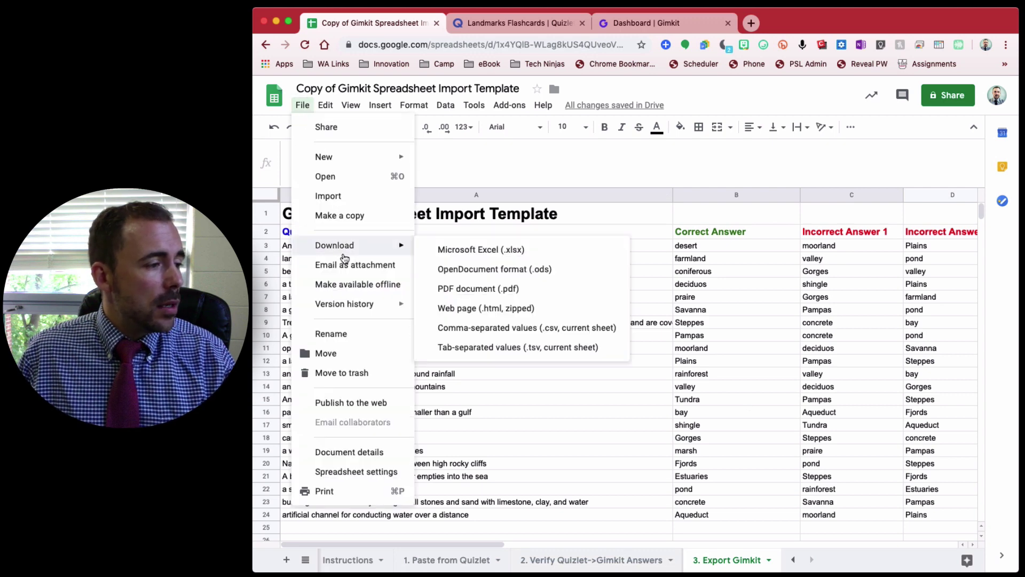
pyautogui.click(489, 330)
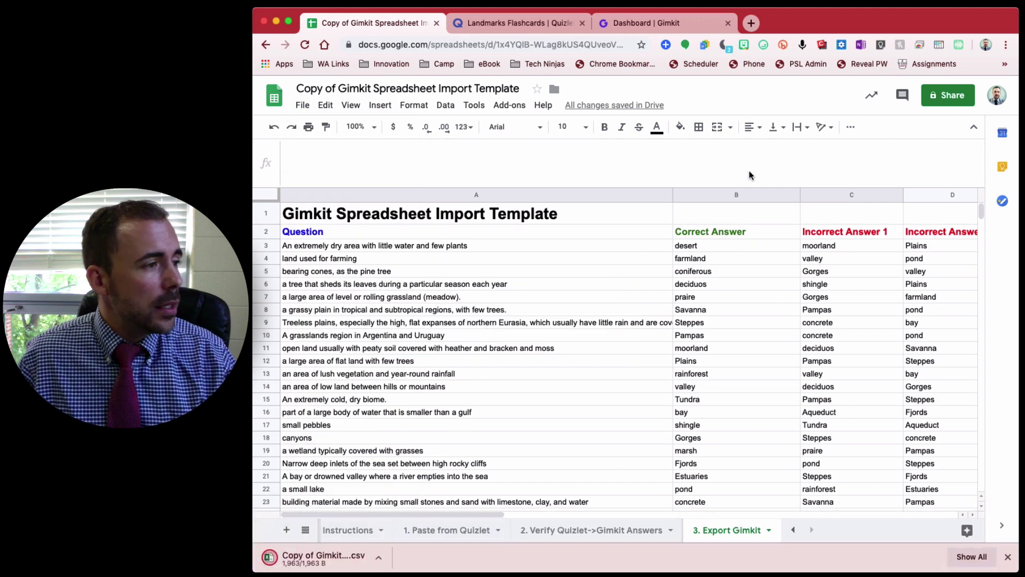
# - Edit the Test CSV kit and import the newest Gimkit CSV from Downloads via Import from Spreadsheet
pyautogui.click(683, 24)
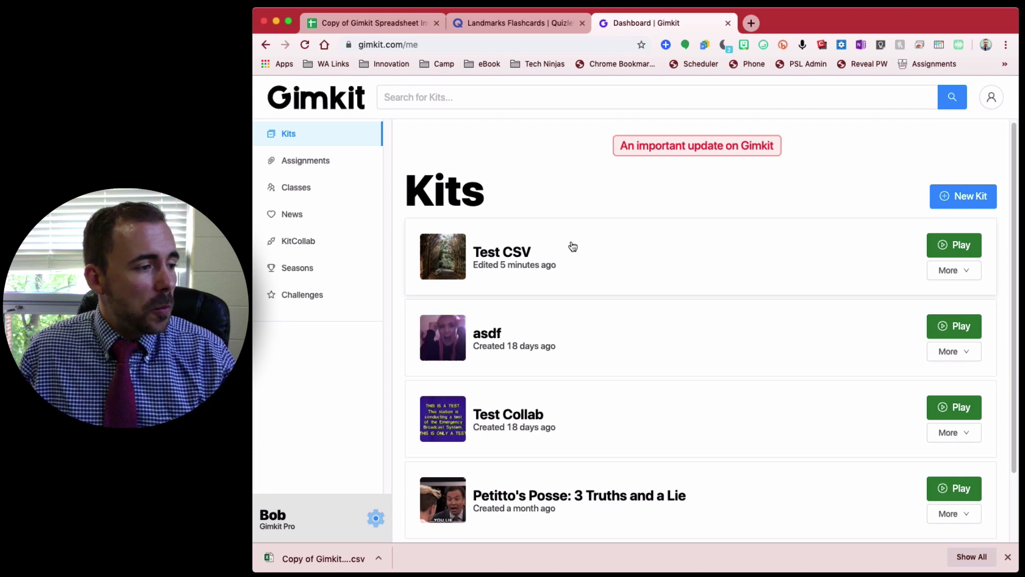
pyautogui.click(965, 272)
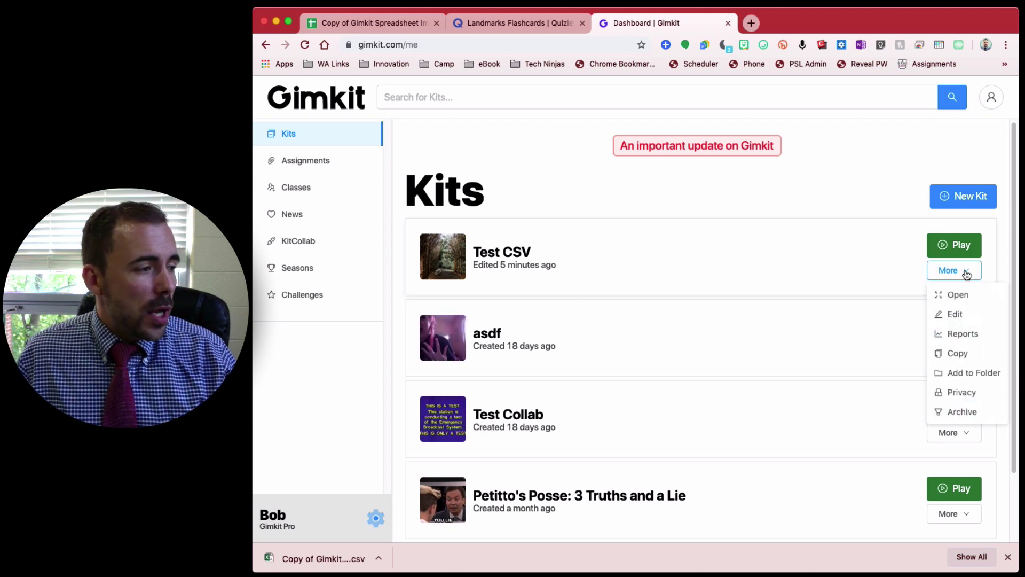
pyautogui.click(957, 315)
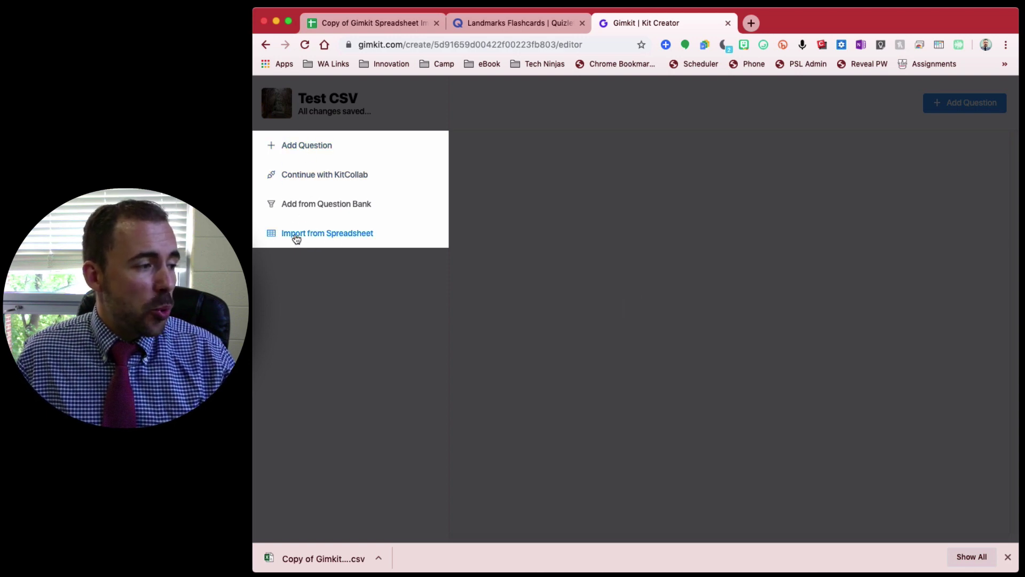
pyautogui.click(337, 236)
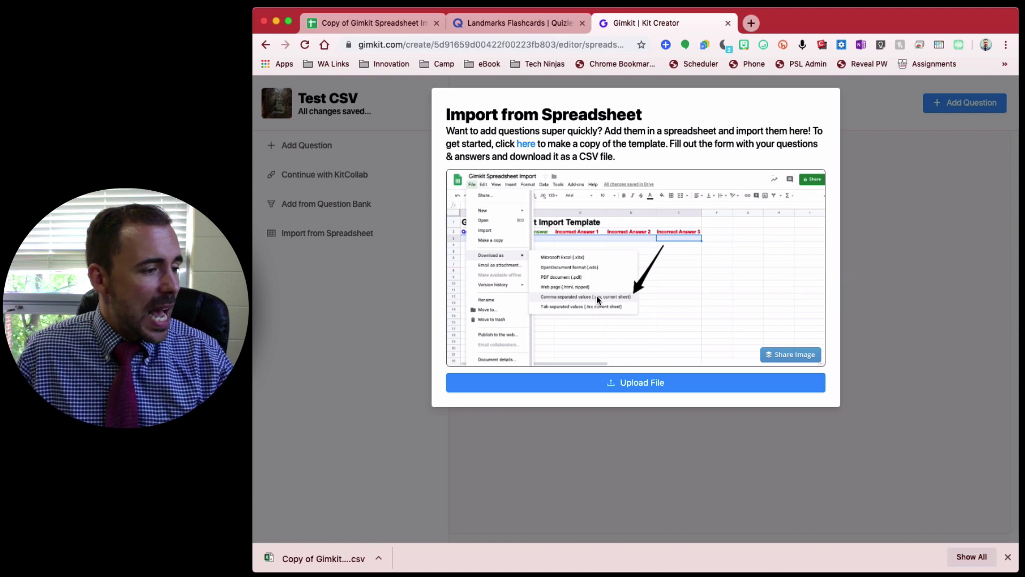
pyautogui.click(643, 383)
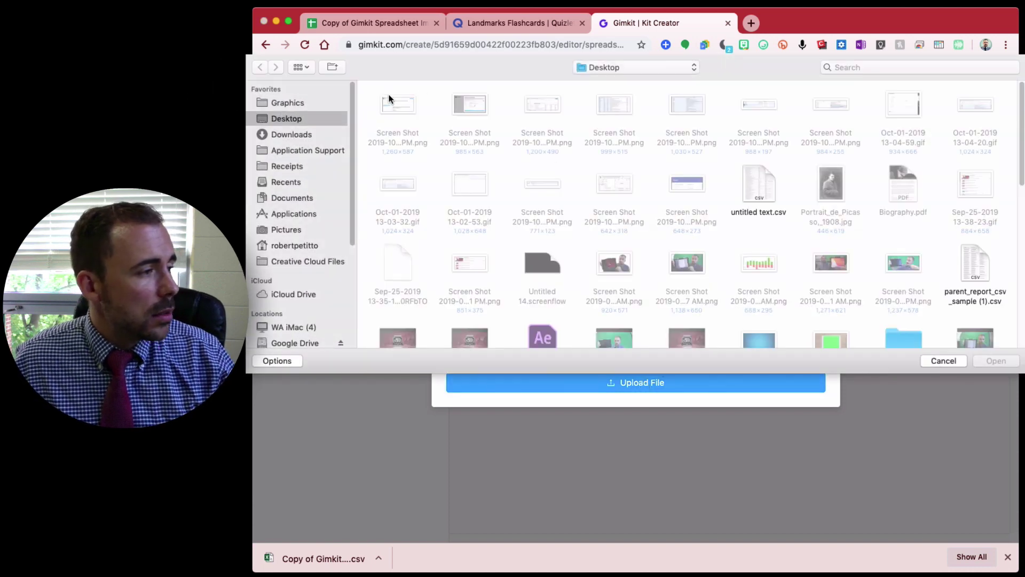
pyautogui.click(304, 134)
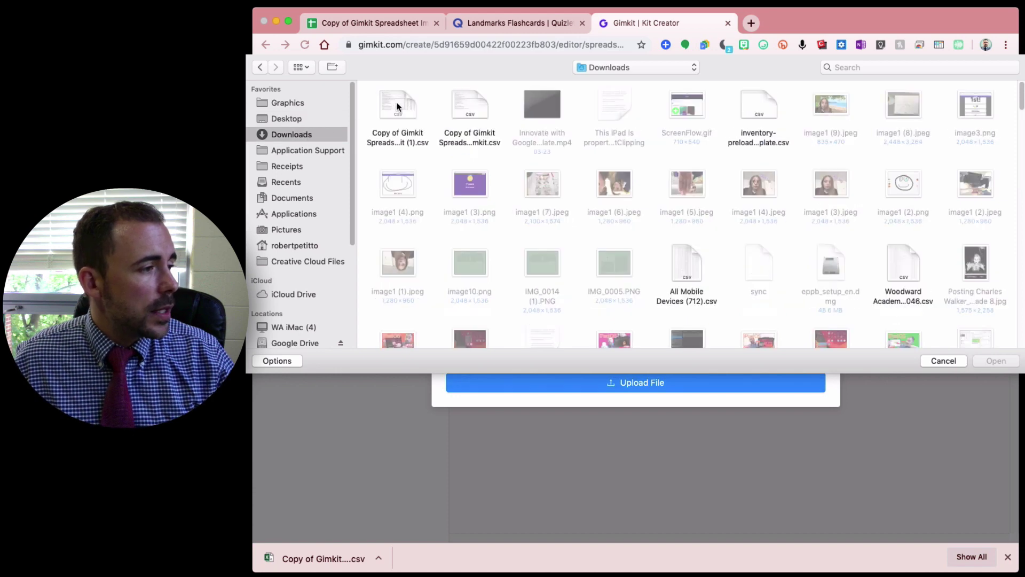
pyautogui.click(397, 106)
pyautogui.click(994, 361)
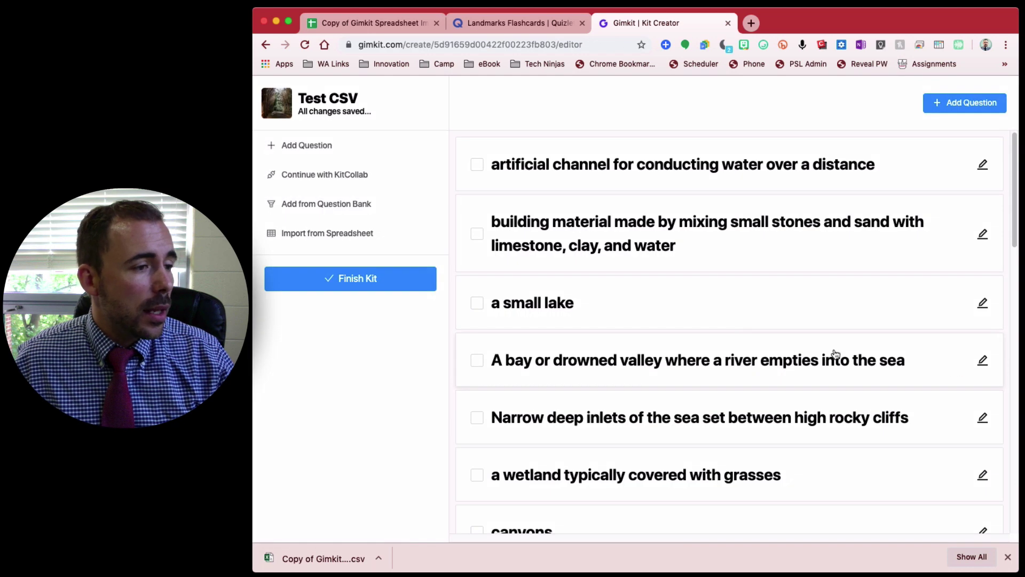
# - Expand the artificial channel, building material and small lake questions to check their answer choices
pyautogui.click(650, 158)
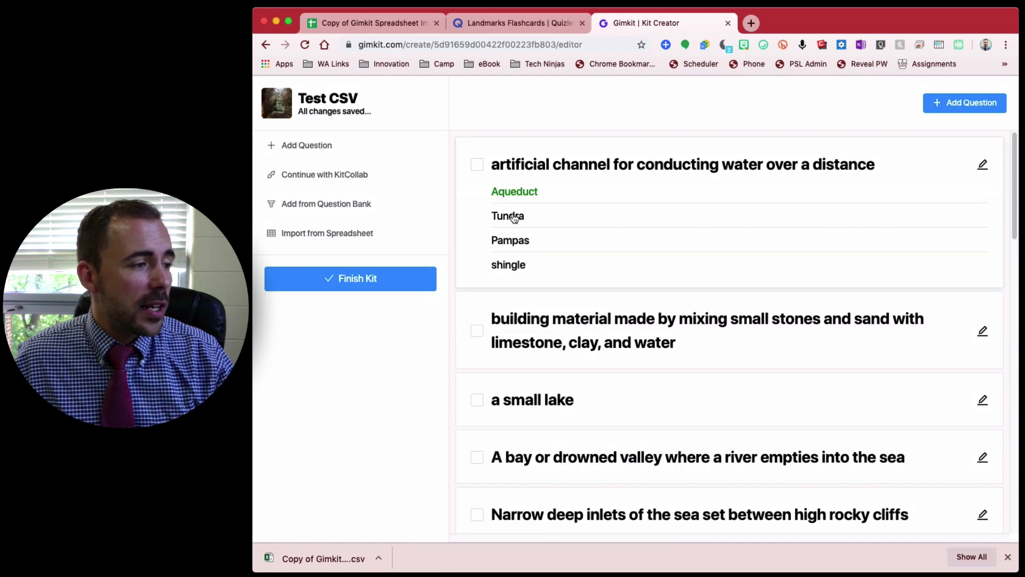
pyautogui.click(517, 363)
pyautogui.click(536, 494)
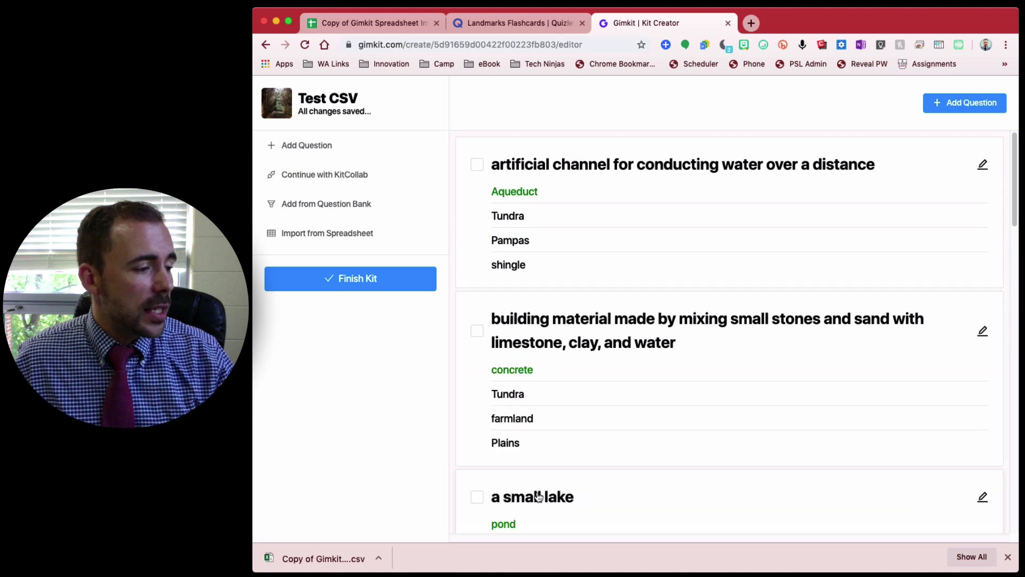
pyautogui.scroll(-1, 572, 487)
pyautogui.scroll(-3, 571, 487)
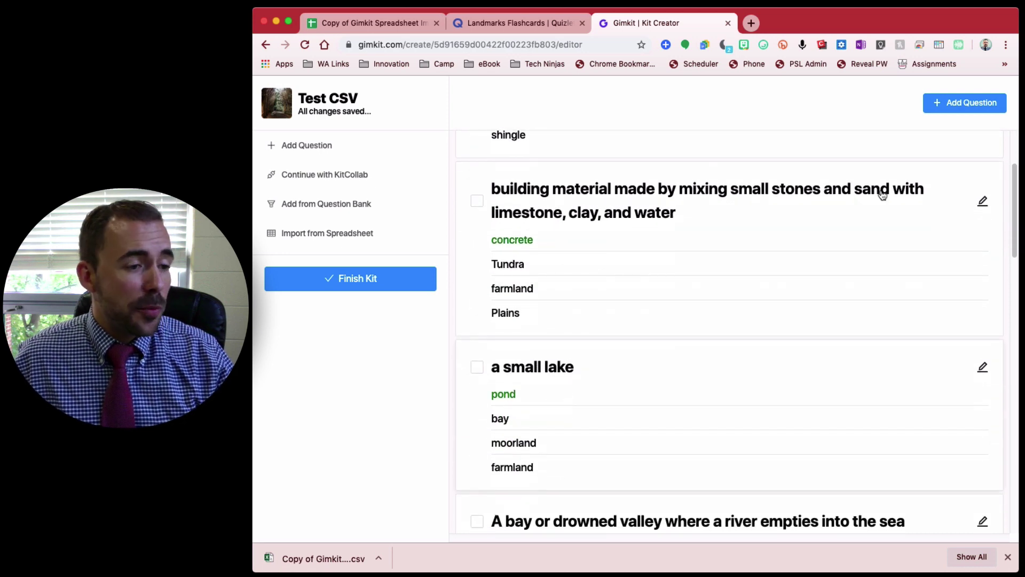